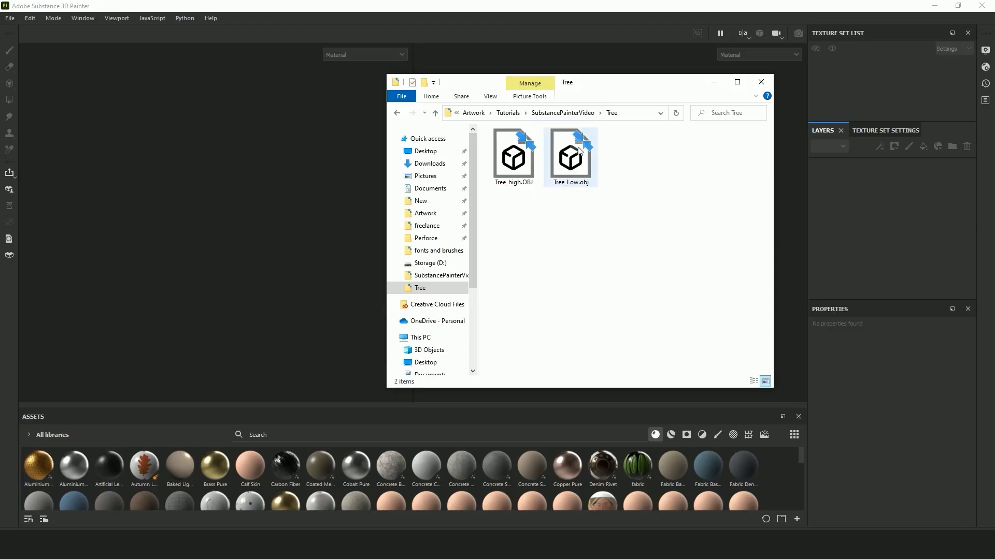
# Create a new project from Tree_Low.obj.
pyautogui.moveTo(579, 150)
pyautogui.mouseDown()
pyautogui.moveTo(571, 172)
pyautogui.moveTo(329, 237)
pyautogui.moveTo(250, 201)
pyautogui.mouseUp()
pyautogui.moveTo(251, 201); pyautogui.dragTo(251, 201)
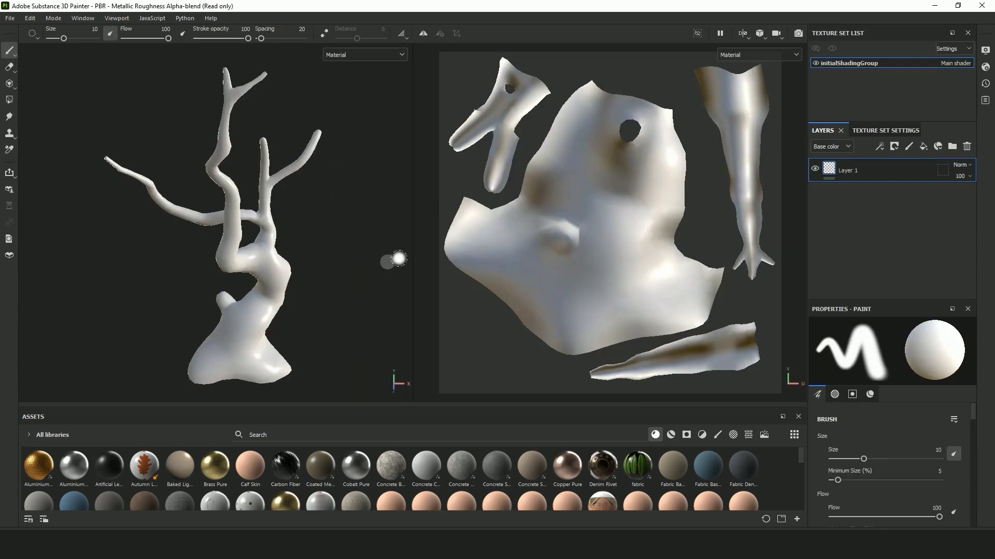
pyautogui.moveTo(398, 259)
pyautogui.keyDown('alt'); pyautogui.mouseDown()
pyautogui.moveTo(248, 256)
pyautogui.moveTo(75, 223)
pyautogui.mouseUp(); pyautogui.keyUp('alt')
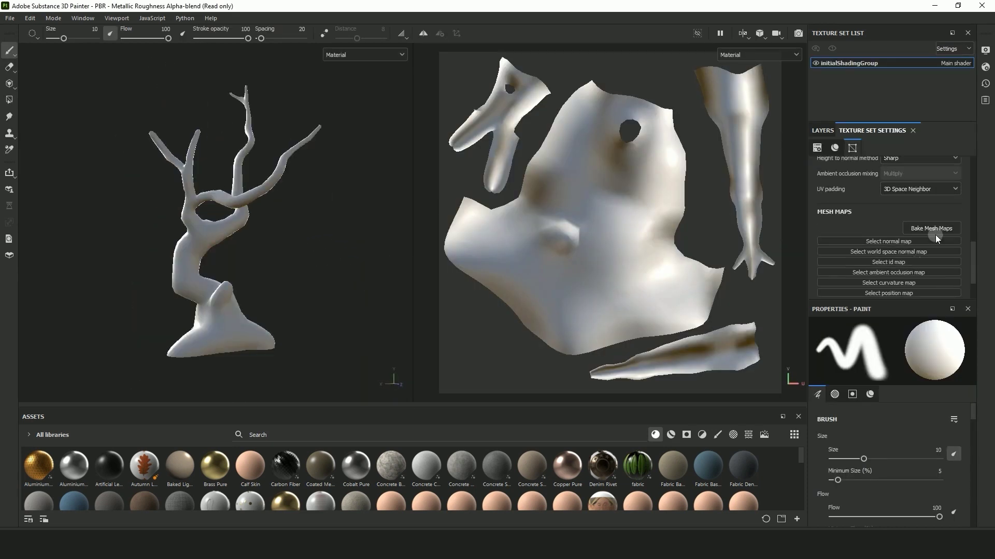
# Bake the selected mesh maps at 2048 from Tree_high.OBJ, with dilation width 11, max frontal distance 0.125 and max rear distance 0.083.
pyautogui.click(936, 229)
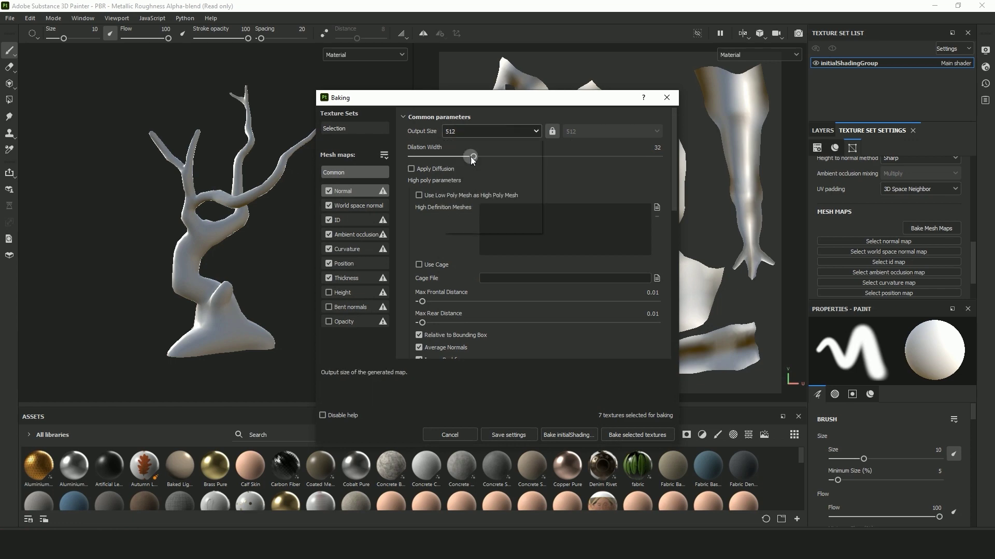
pyautogui.click(464, 206)
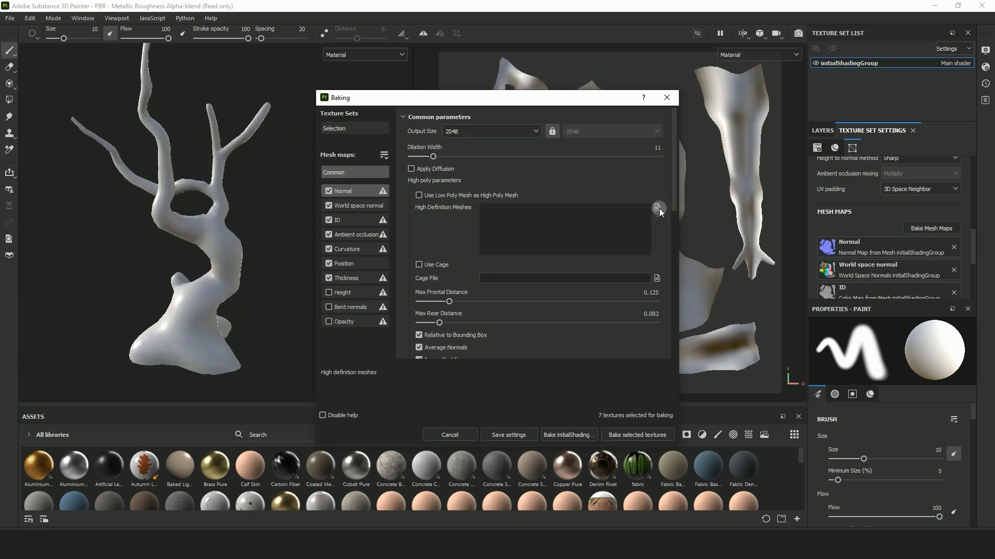
pyautogui.click(656, 208)
pyautogui.click(438, 192)
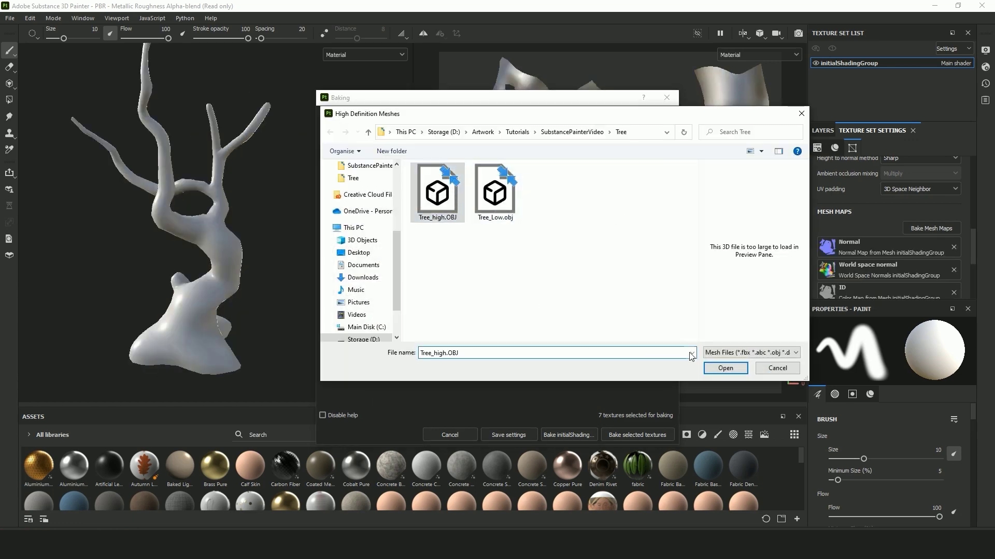
pyautogui.click(723, 365)
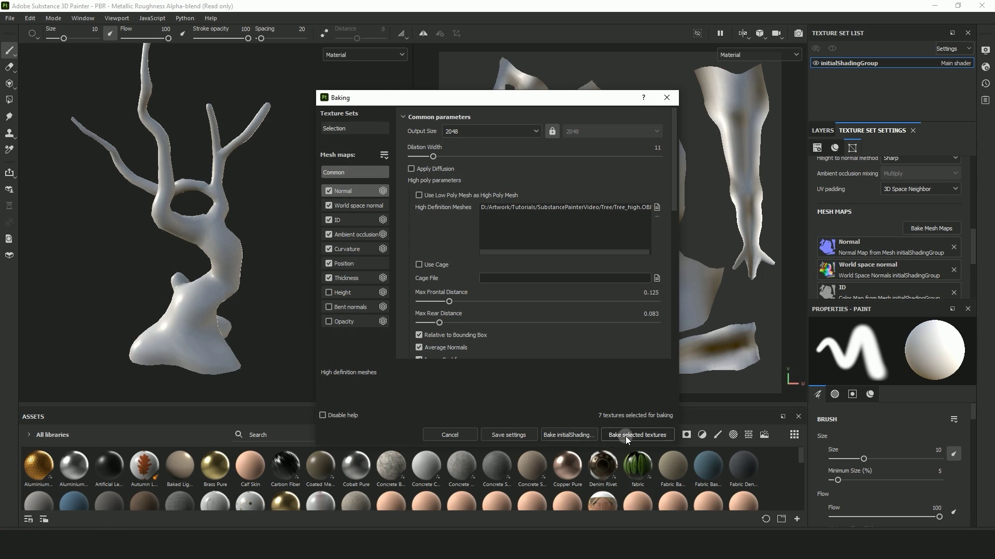
pyautogui.click(626, 436)
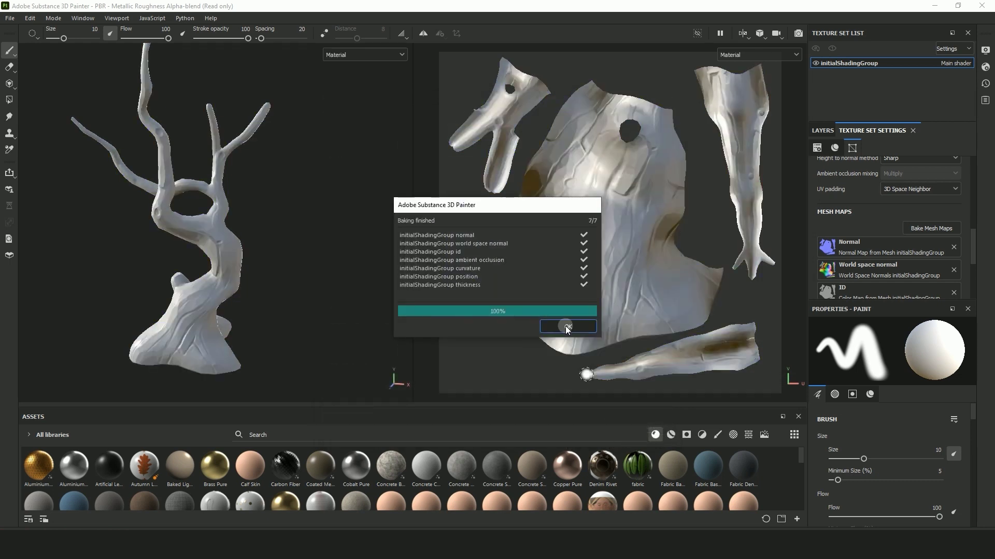
pyautogui.click(568, 326)
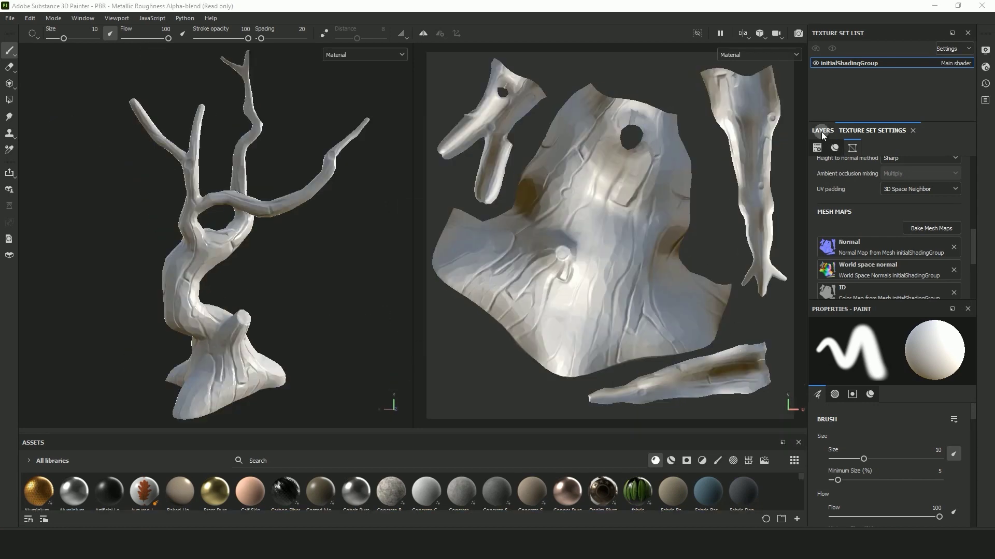
# Add a fill layer with dark brown base color 4D3221 and a roughness of about 0.67.
pyautogui.click(822, 132)
pyautogui.click(925, 147)
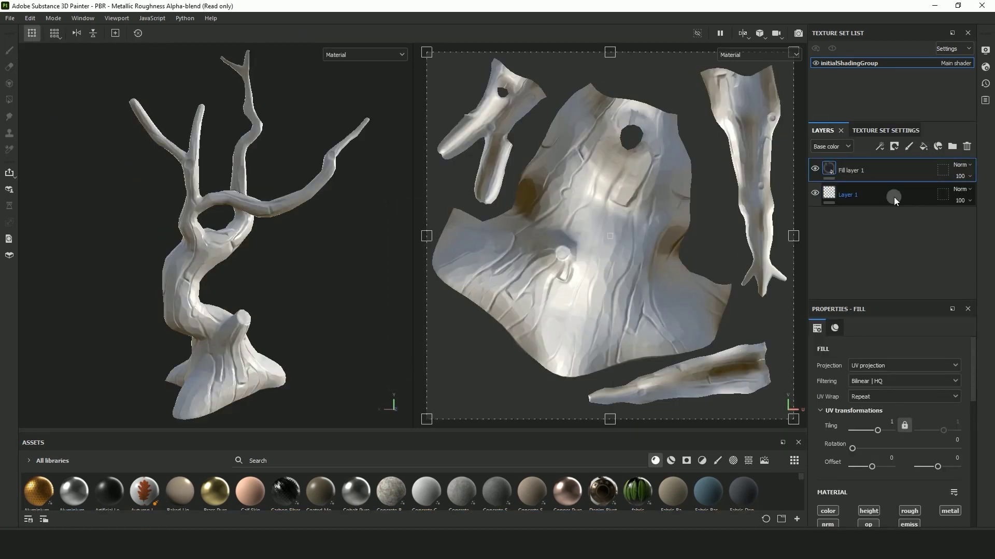
pyautogui.scroll(-2, 855, 444)
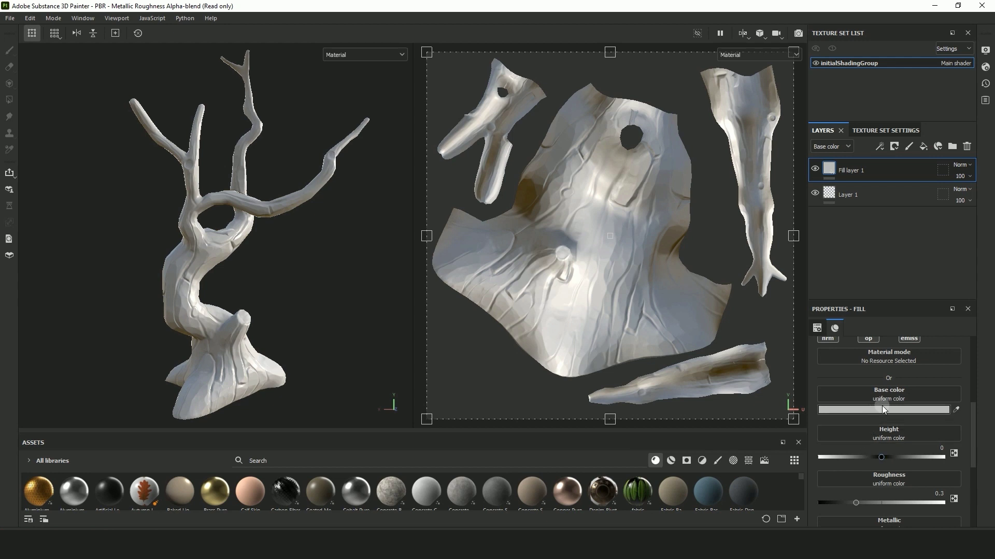
pyautogui.click(863, 410)
pyautogui.moveTo(867, 463); pyautogui.dragTo(867, 478)
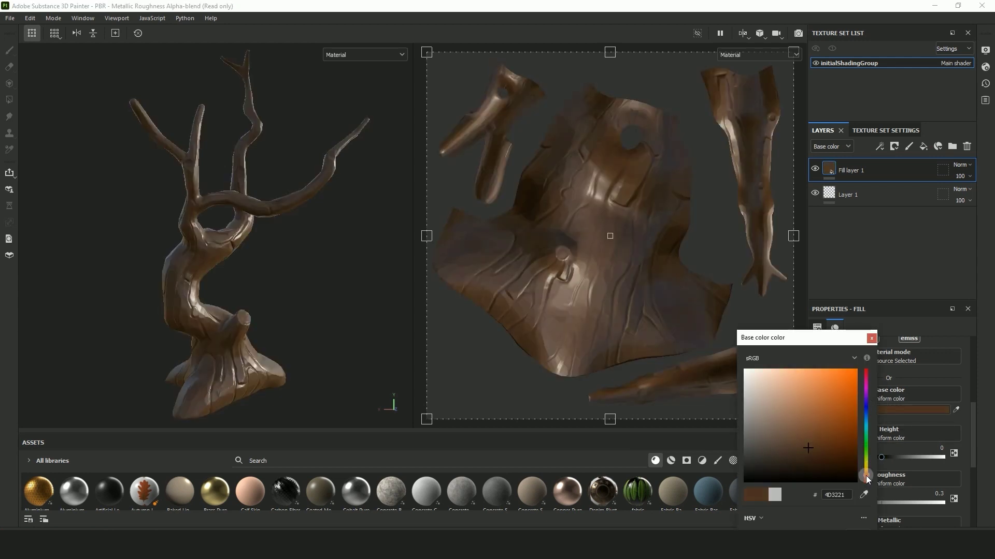
pyautogui.click(871, 339)
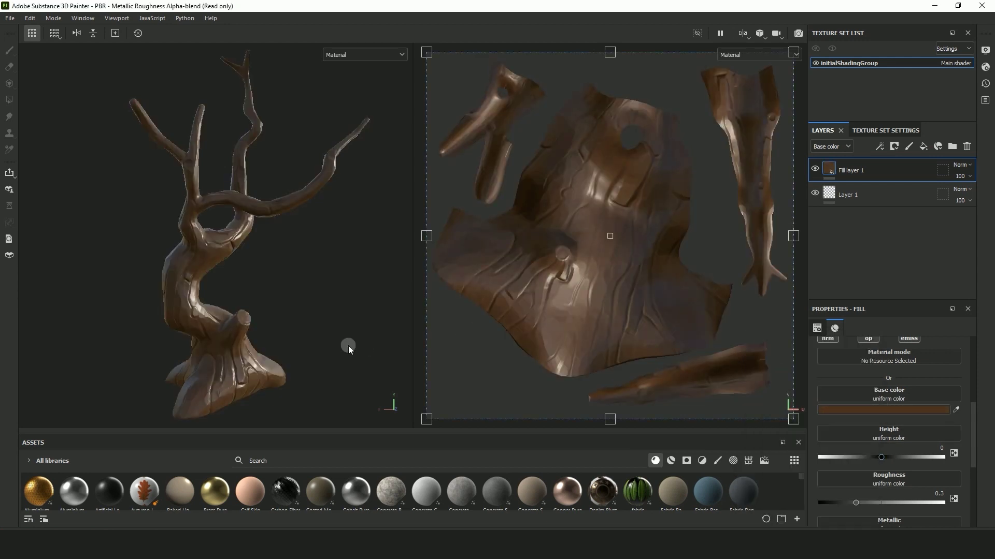
pyautogui.scroll(-2, 870, 435)
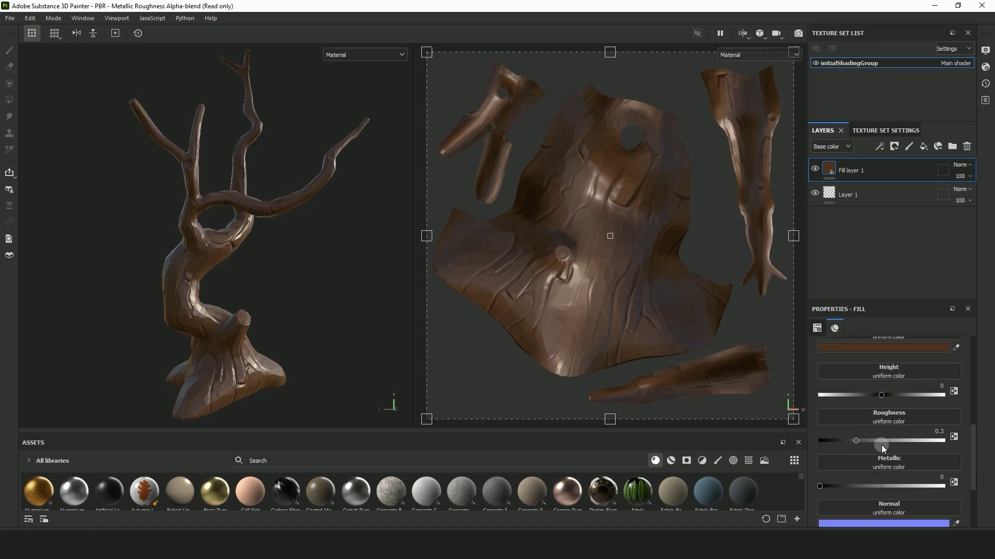
pyautogui.moveTo(881, 445); pyautogui.dragTo(903, 440)
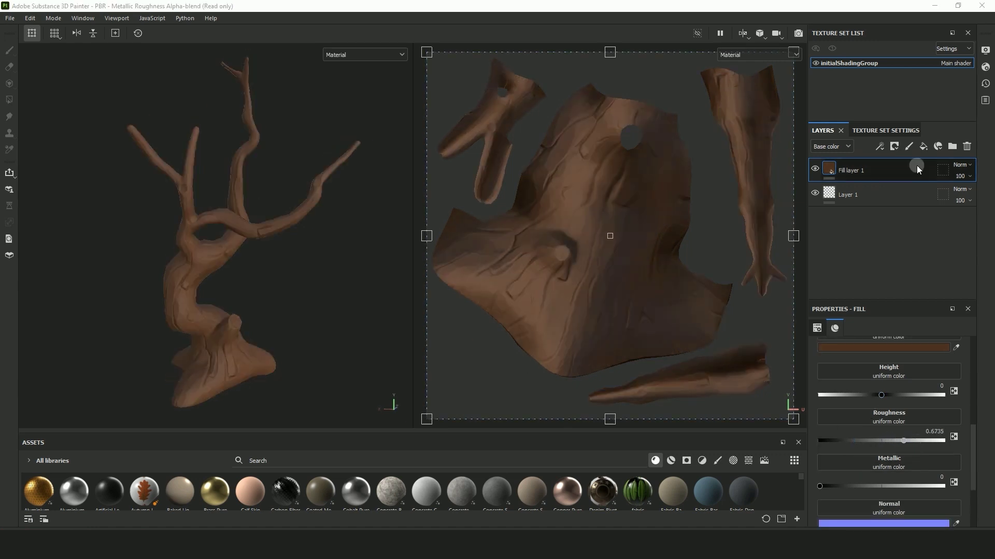
# Add a second fill layer, sample Fill layer 1's brown as its base color and shift it to a lighter orange-brown.
pyautogui.click(922, 146)
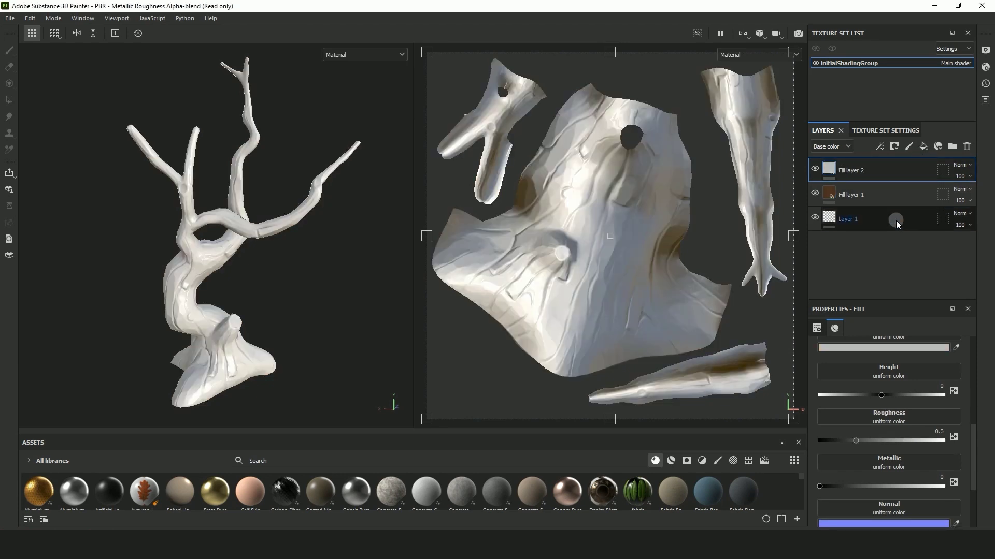
pyautogui.click(886, 346)
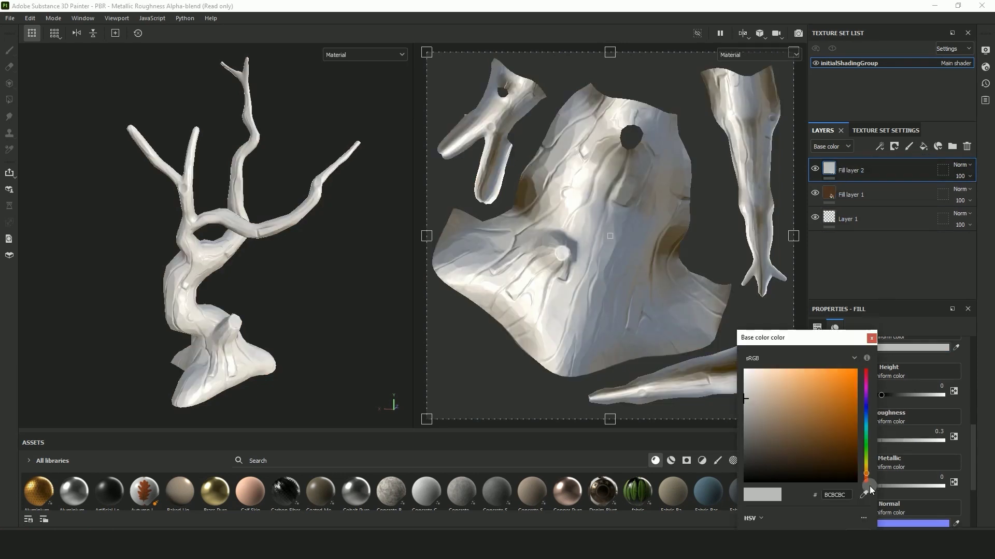
pyautogui.click(863, 495)
pyautogui.click(828, 195)
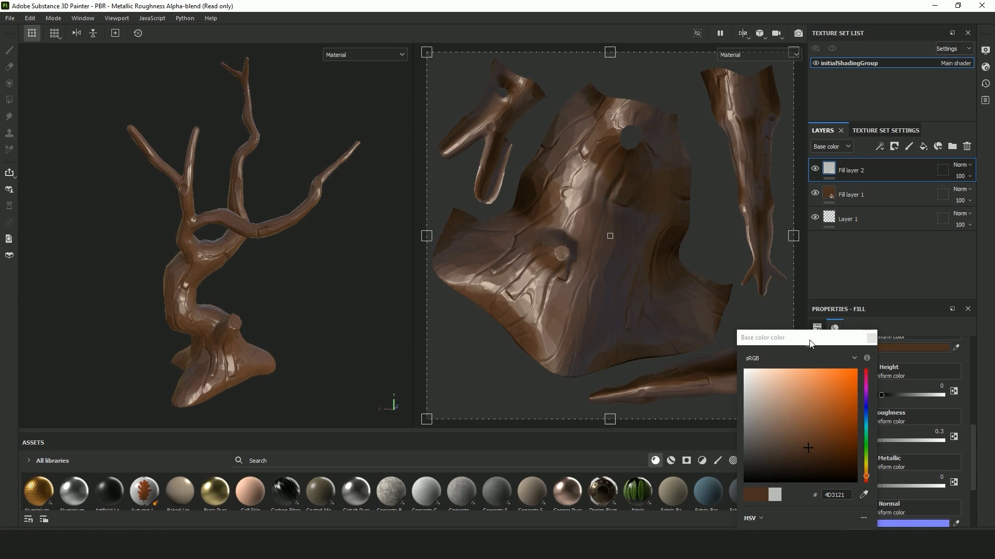
pyautogui.click(806, 434)
pyautogui.click(867, 472)
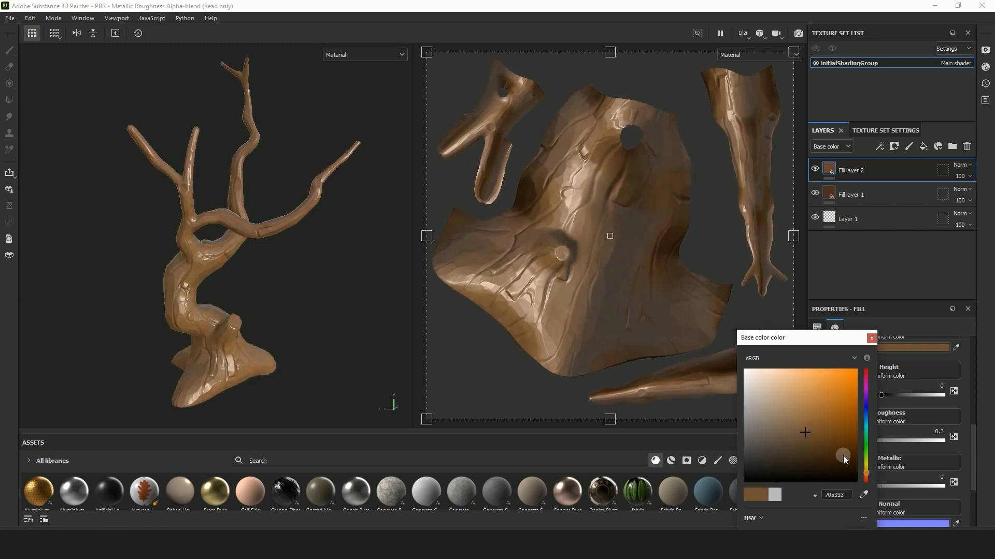
pyautogui.click(816, 425)
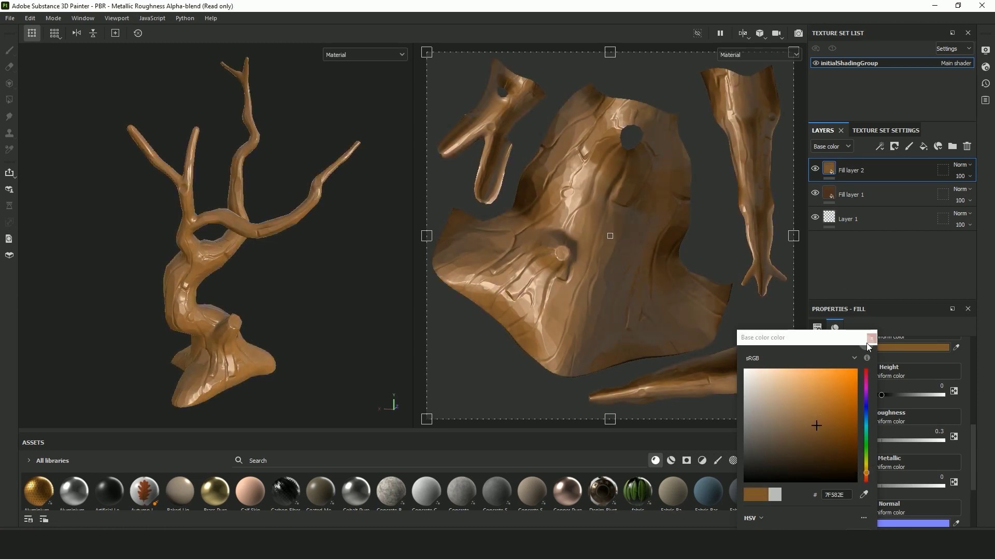
pyautogui.click(819, 420)
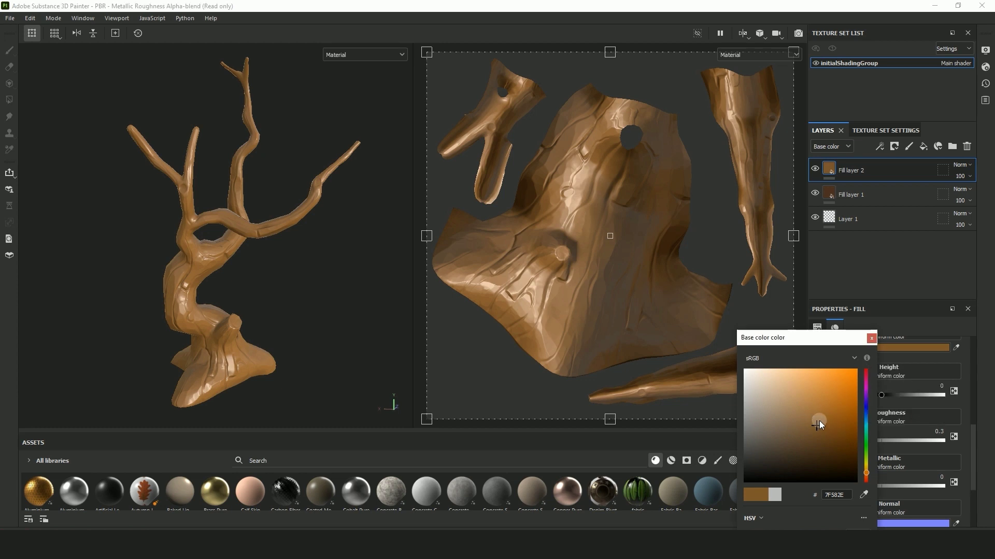
pyautogui.click(872, 340)
# Turn off every material channel except color on Fill layer 2.
pyautogui.scroll(4, 859, 414)
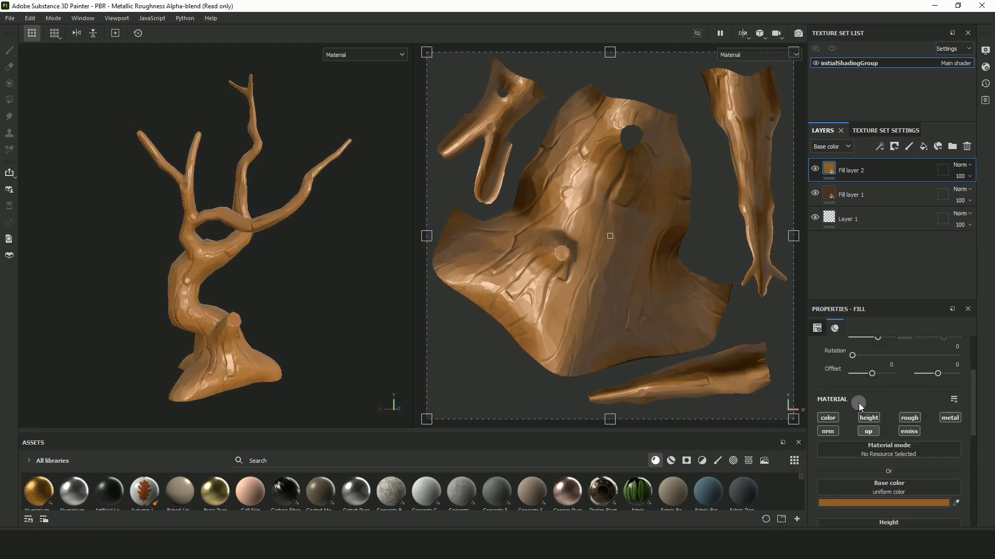
pyautogui.click(868, 418)
pyautogui.click(909, 418)
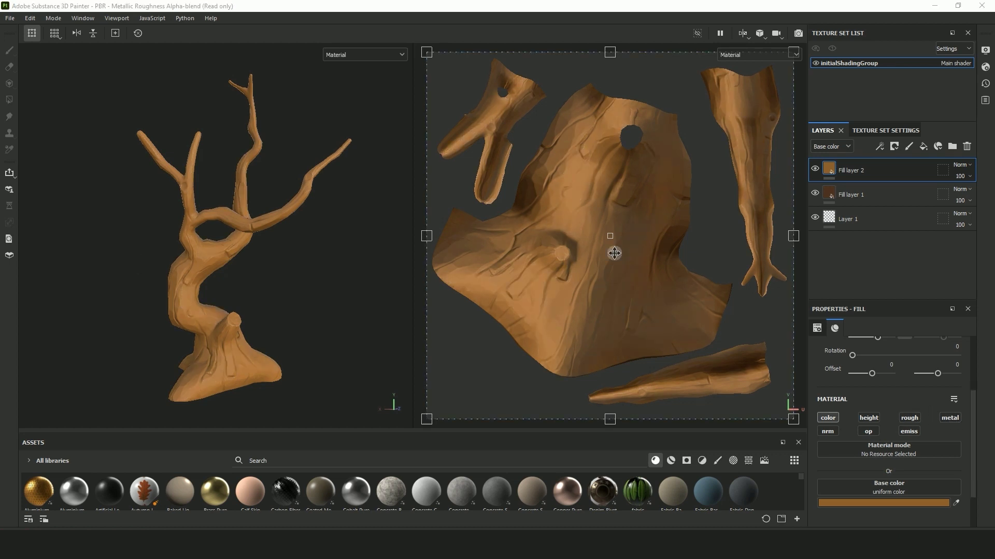
# Add a black mask to Fill layer 2 and apply a Mask Editor generator to it.
pyautogui.rightClick(872, 179)
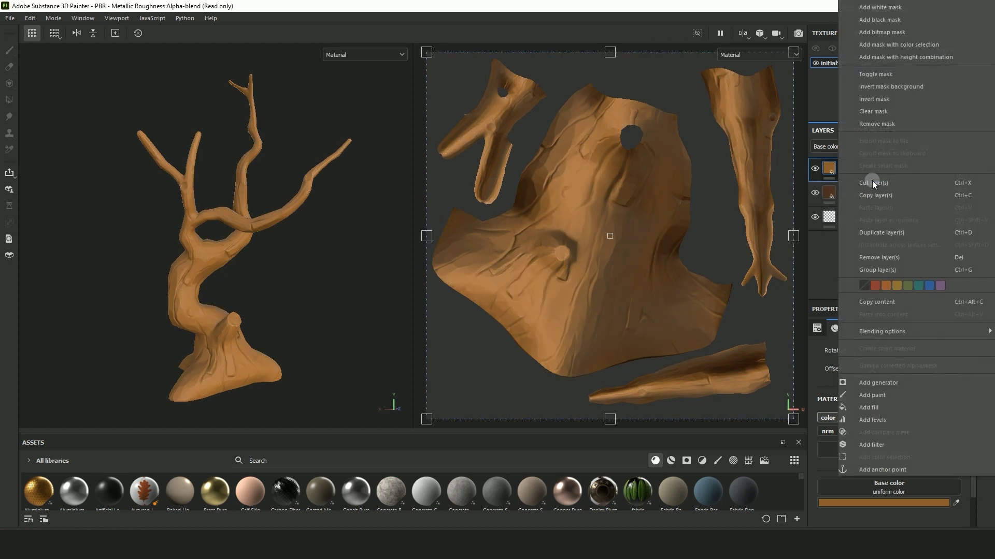
pyautogui.click(904, 17)
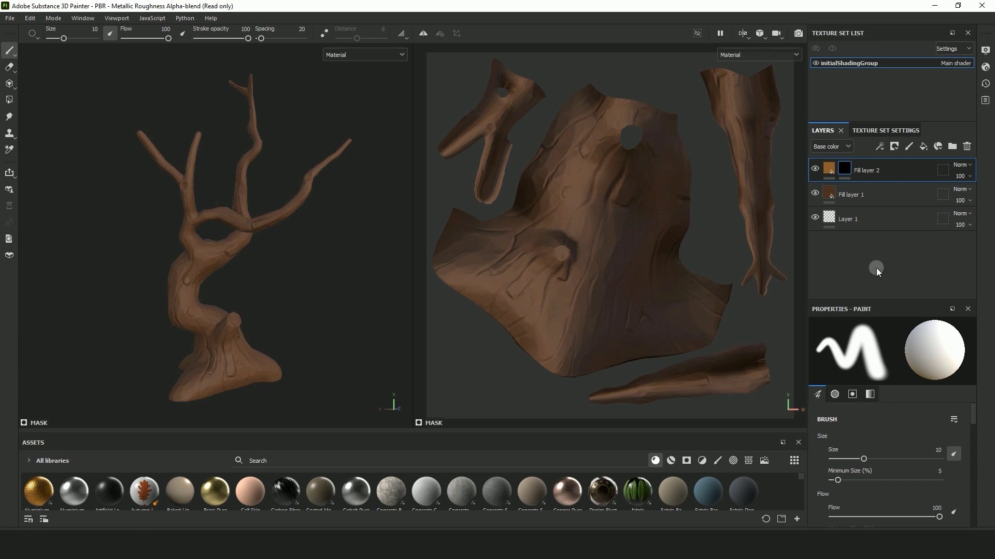
pyautogui.rightClick(884, 163)
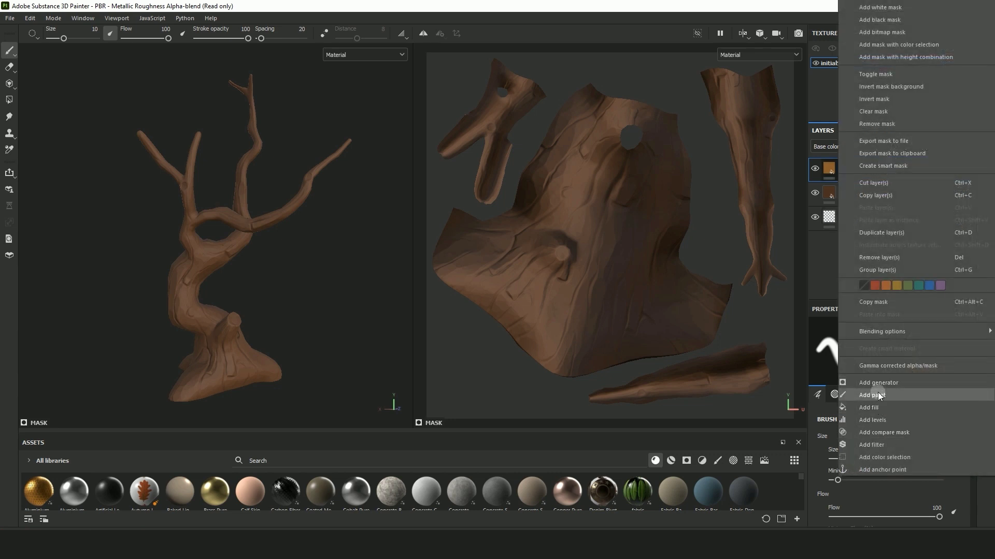
pyautogui.click(878, 384)
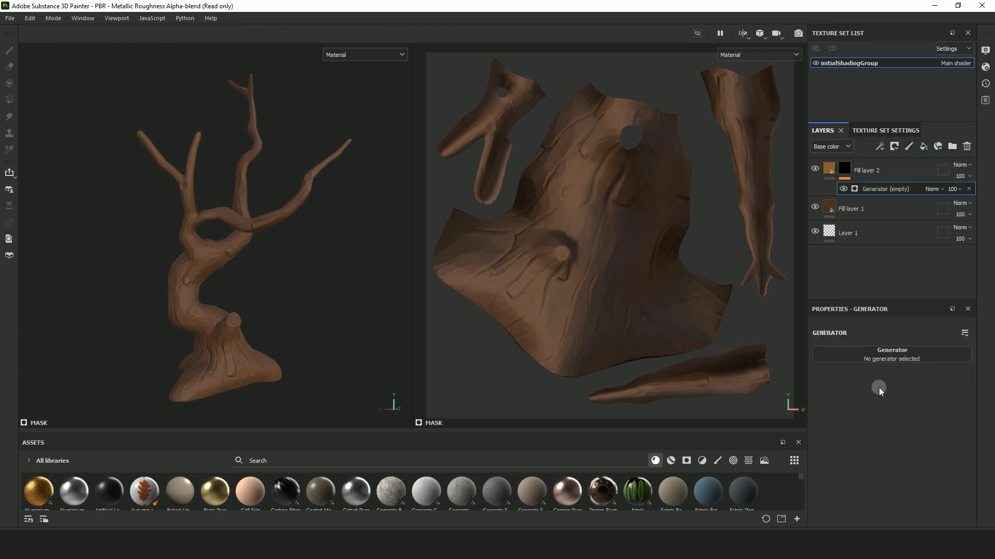
pyautogui.click(891, 358)
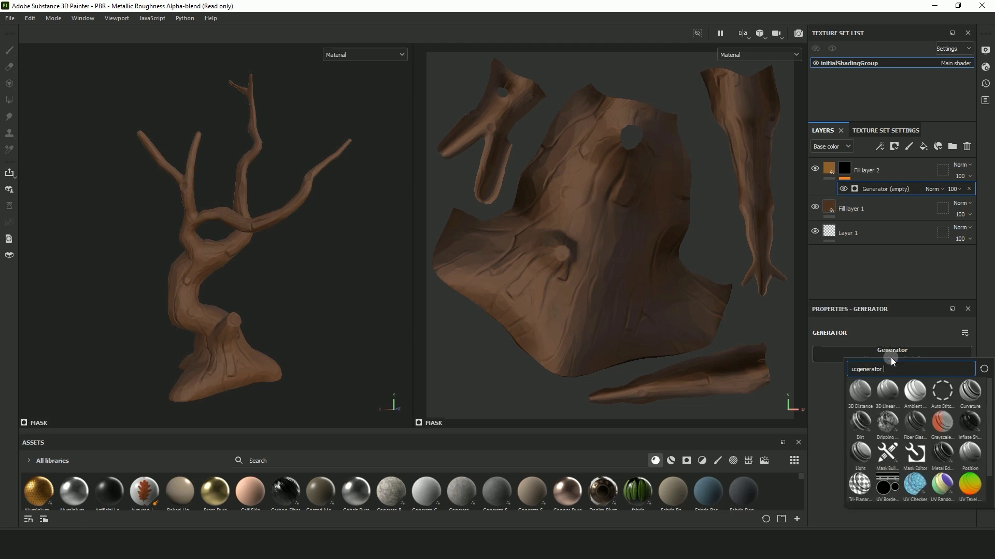
pyautogui.click(914, 454)
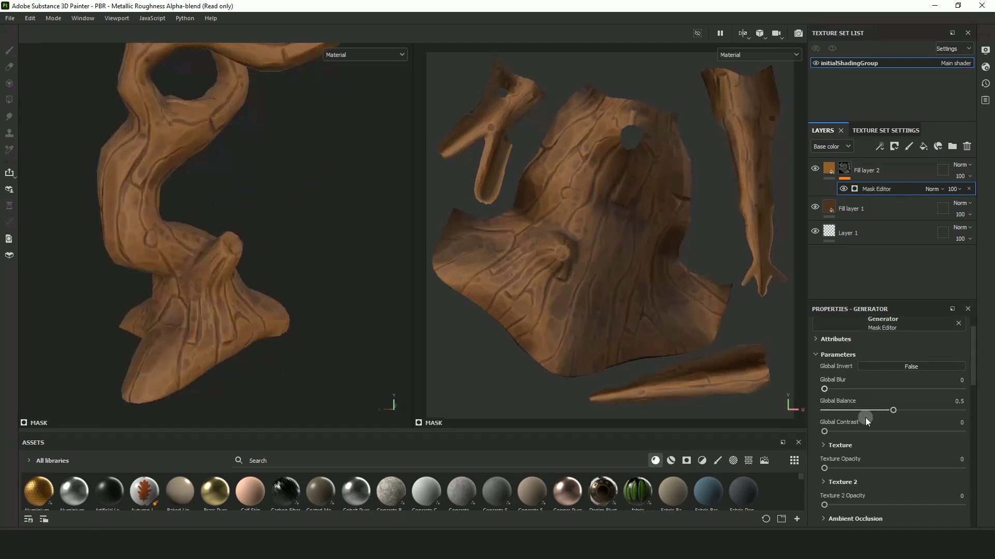
# Set the Mask Editor's global balance to 0.35 and global contrast to 0.37.
pyautogui.scroll(-2, 866, 417)
pyautogui.click(836, 378)
pyautogui.moveTo(836, 377); pyautogui.dragTo(868, 377)
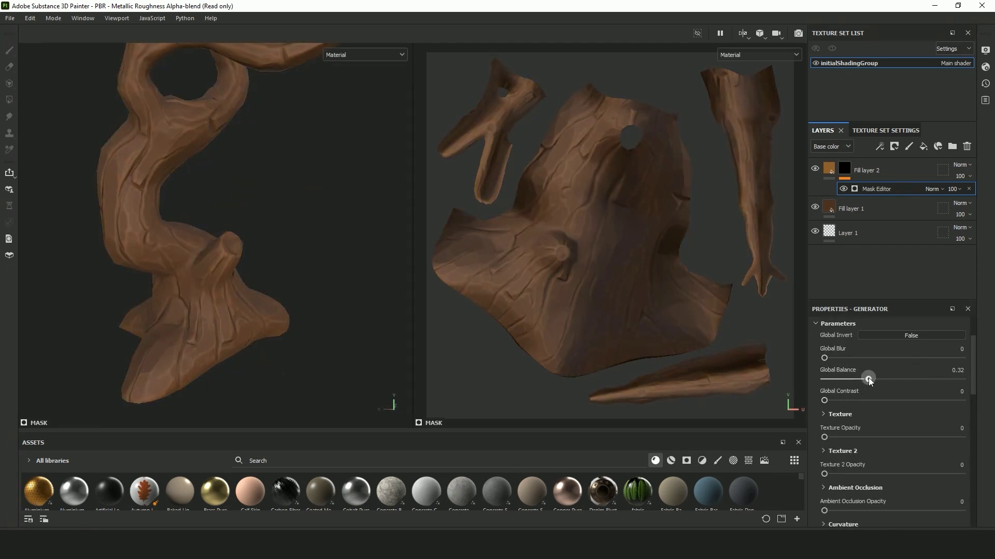
pyautogui.scroll(4, 455, 329)
pyautogui.scroll(-4, 382, 317)
pyautogui.keyDown('alt'); pyautogui.moveTo(168, 235); pyautogui.dragTo(208, 272, button='middle'); pyautogui.keyUp('alt')
pyautogui.keyDown('alt'); pyautogui.moveTo(205, 296); pyautogui.dragTo(184, 309); pyautogui.keyUp('alt')
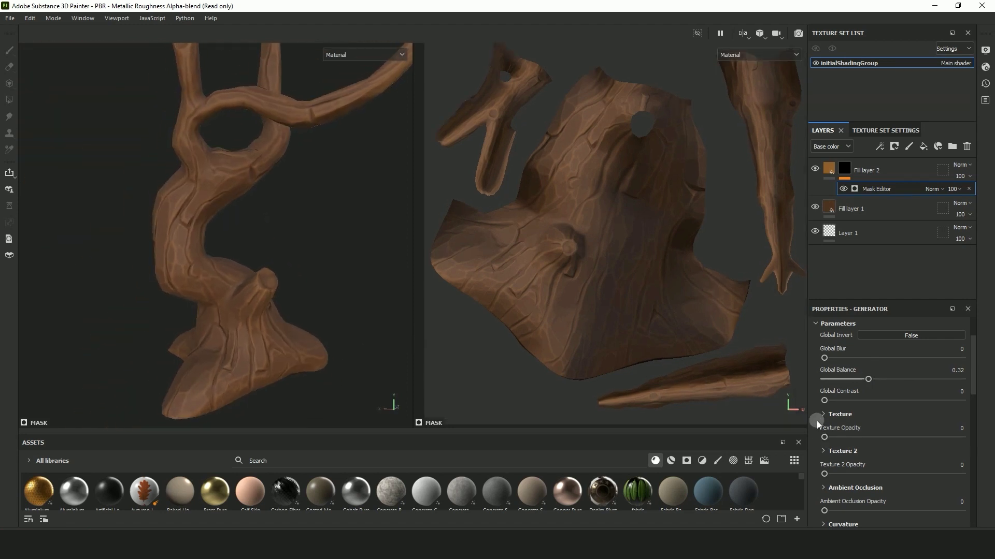
pyautogui.moveTo(817, 403); pyautogui.dragTo(896, 401)
pyautogui.moveTo(874, 380); pyautogui.dragTo(873, 382)
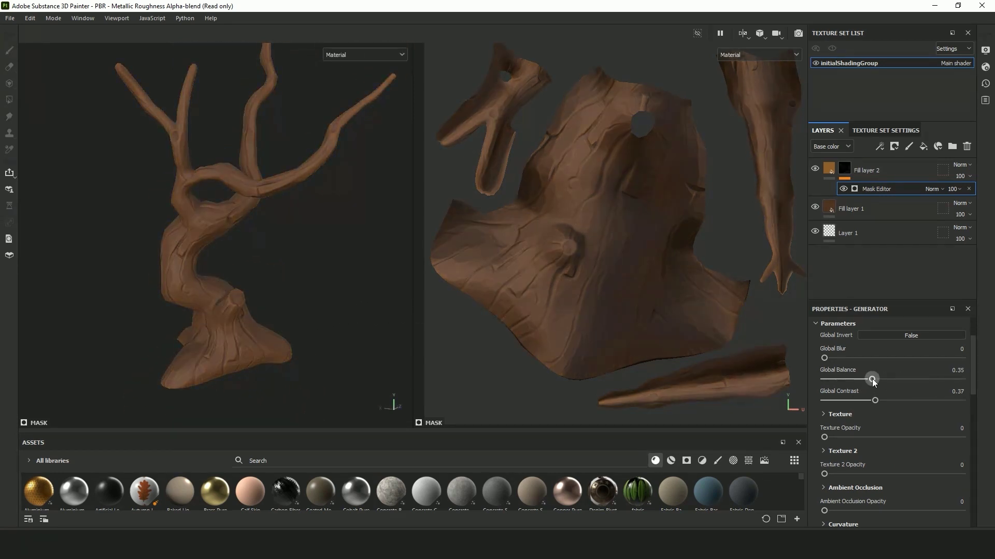
# Set the Mask Editor's texture opacity to 0.06 and world space normal opacity to 0.03, and adjust its ambient occlusion opacity.
pyautogui.moveTo(825, 437); pyautogui.dragTo(970, 445)
pyautogui.scroll(-2, 844, 453)
pyautogui.moveTo(887, 448); pyautogui.dragTo(883, 448)
pyautogui.scroll(-2, 883, 449)
pyautogui.moveTo(824, 461)
pyautogui.mouseDown()
pyautogui.moveTo(852, 460)
pyautogui.moveTo(828, 460)
pyautogui.mouseUp()
pyautogui.scroll(-2, 863, 469)
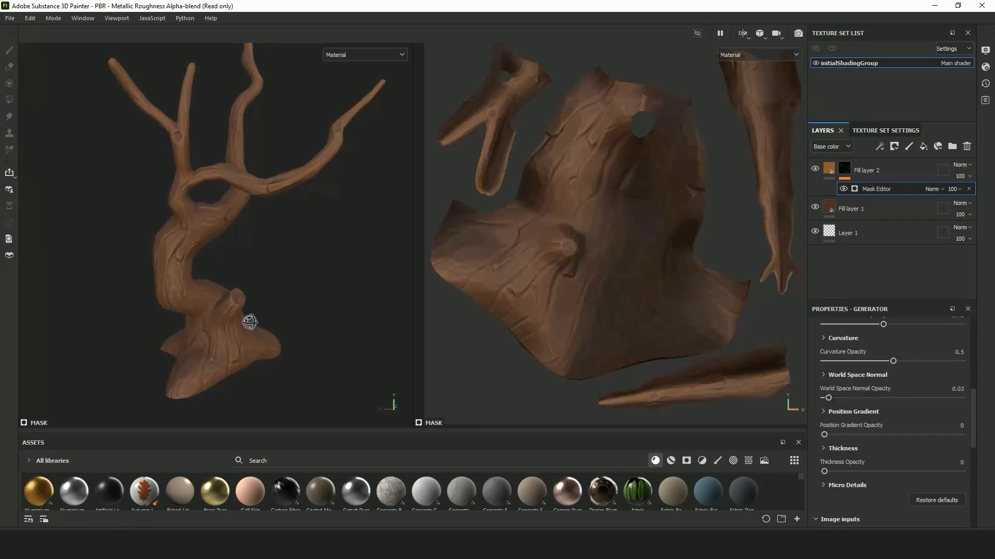
# Inspect the tree's masked edge colors in the Base color view, and return to the Material view.
pyautogui.click(363, 55)
pyautogui.click(346, 99)
pyautogui.scroll(5, 214, 349)
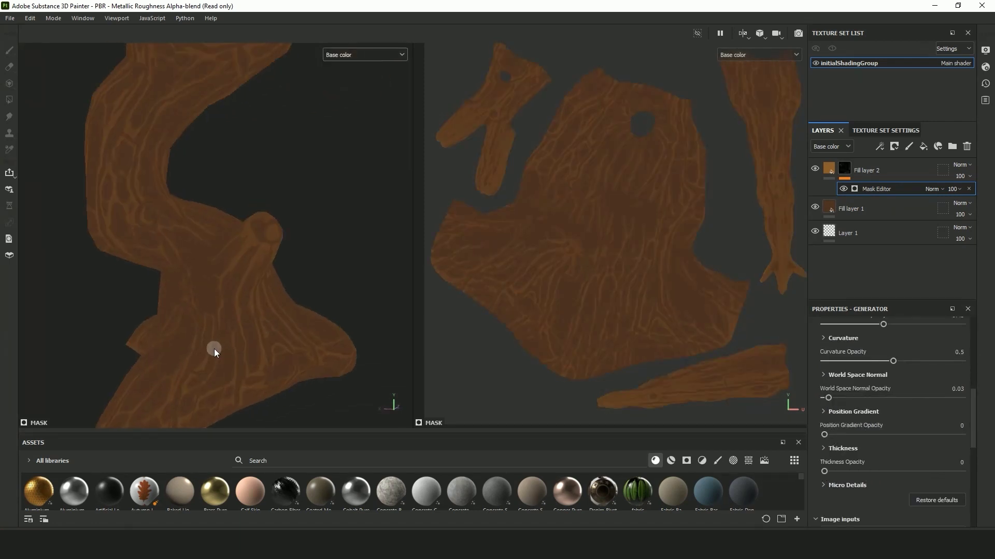
pyautogui.scroll(-3, 214, 349)
pyautogui.click(364, 56)
pyautogui.click(350, 79)
# Fine-tune the global balance of Fill layer 2's Mask Editor generator.
pyautogui.scroll(5, 863, 411)
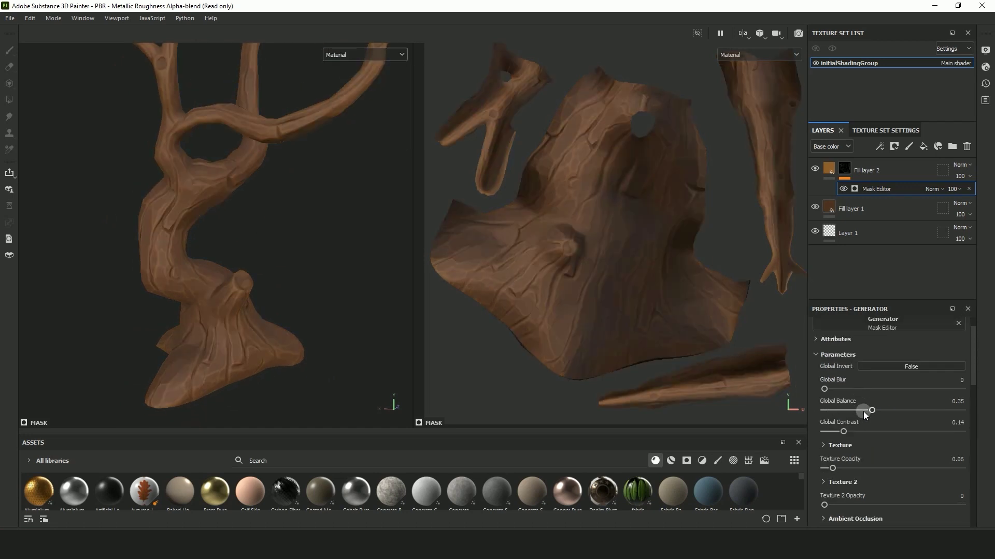
pyautogui.moveTo(858, 410); pyautogui.dragTo(872, 409)
# Lighten Fill layer 2's base color to a light tan and lower the layer's opacity to 56.
pyautogui.click(829, 170)
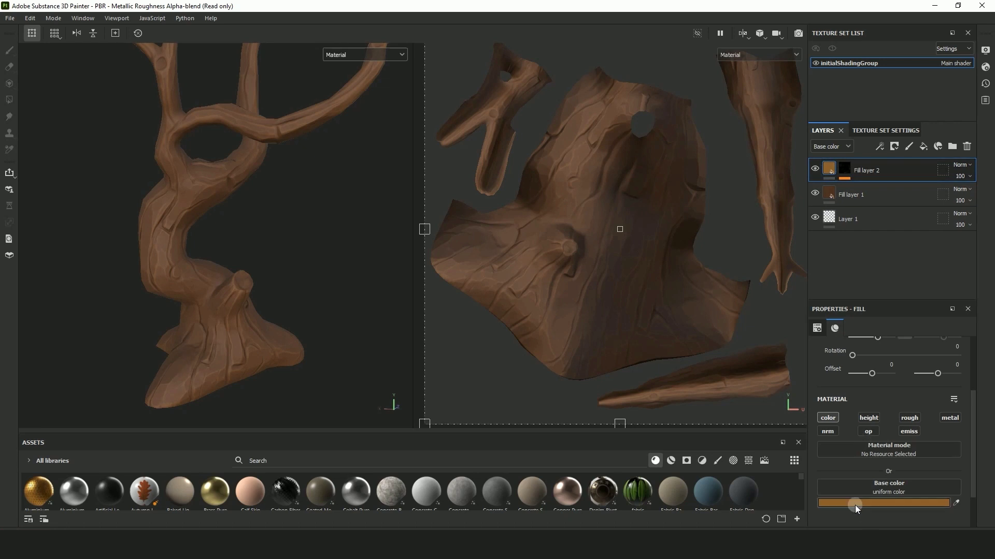
pyautogui.click(855, 504)
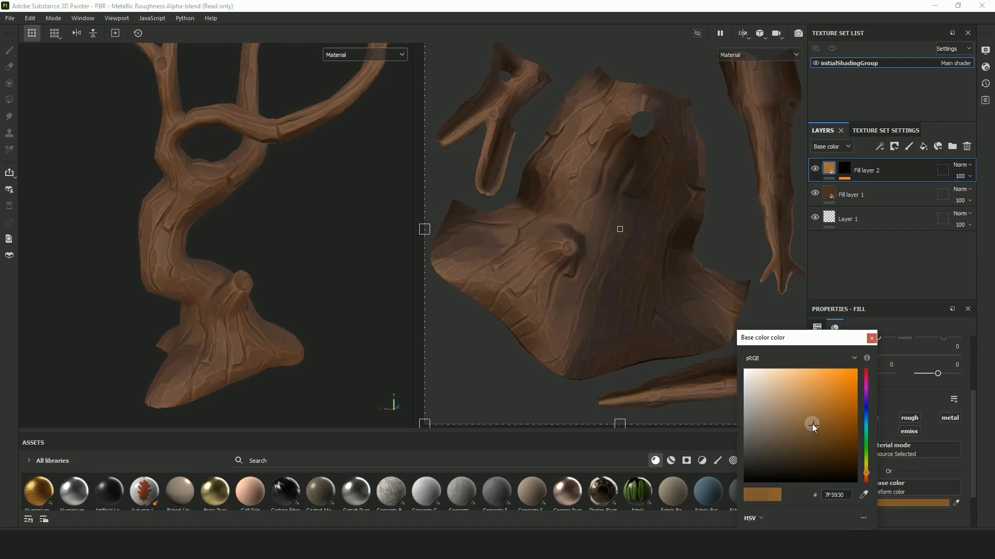
pyautogui.moveTo(813, 425); pyautogui.dragTo(813, 413)
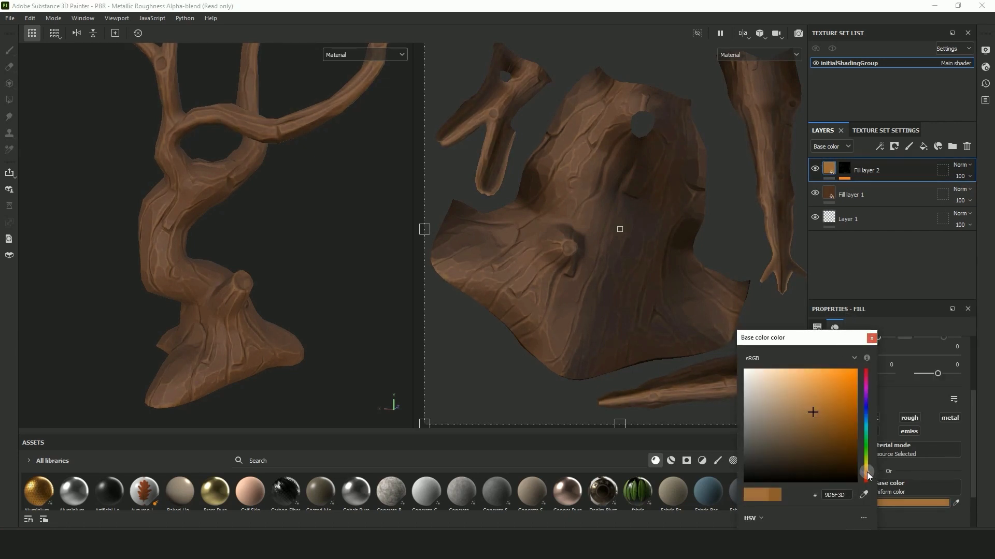
pyautogui.click(951, 173)
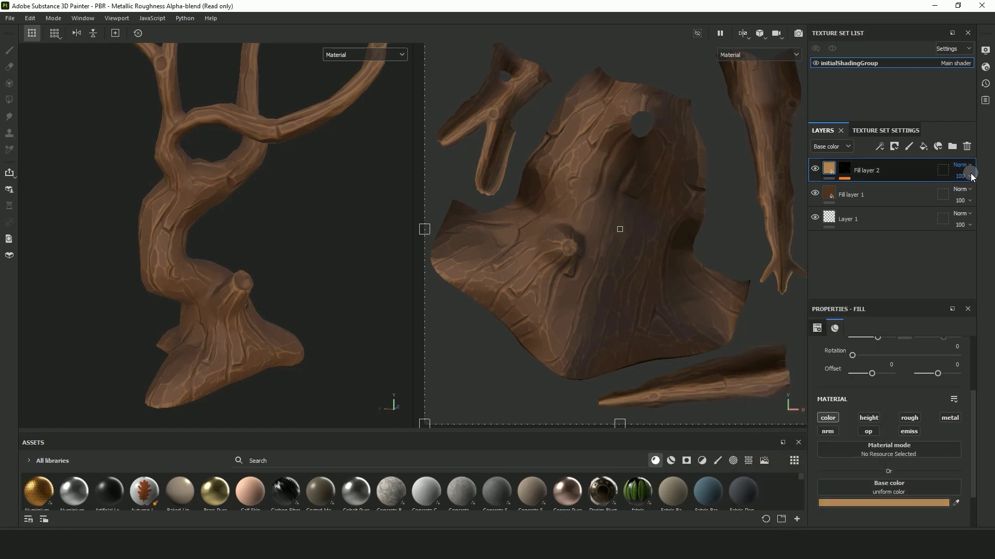
pyautogui.click(970, 177)
pyautogui.click(973, 196)
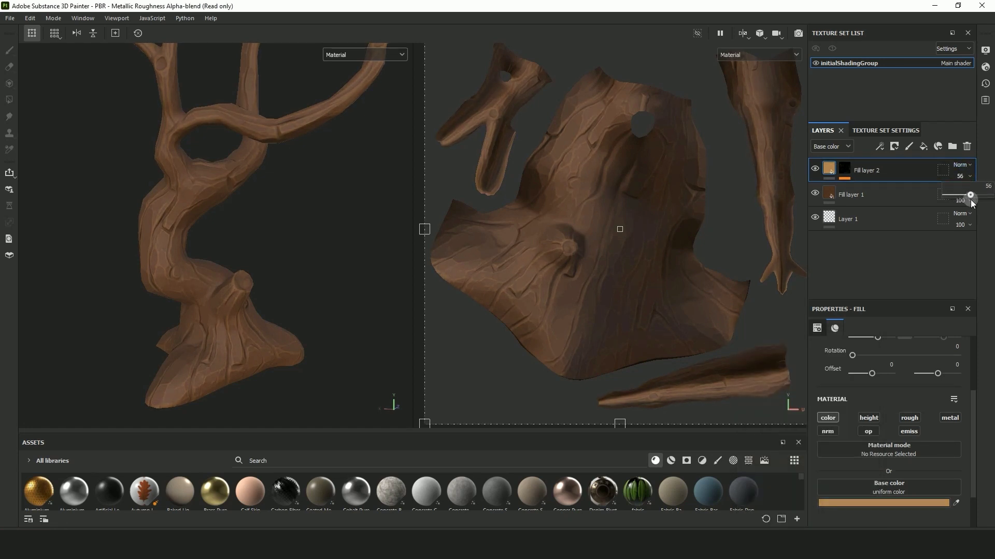
pyautogui.click(746, 213)
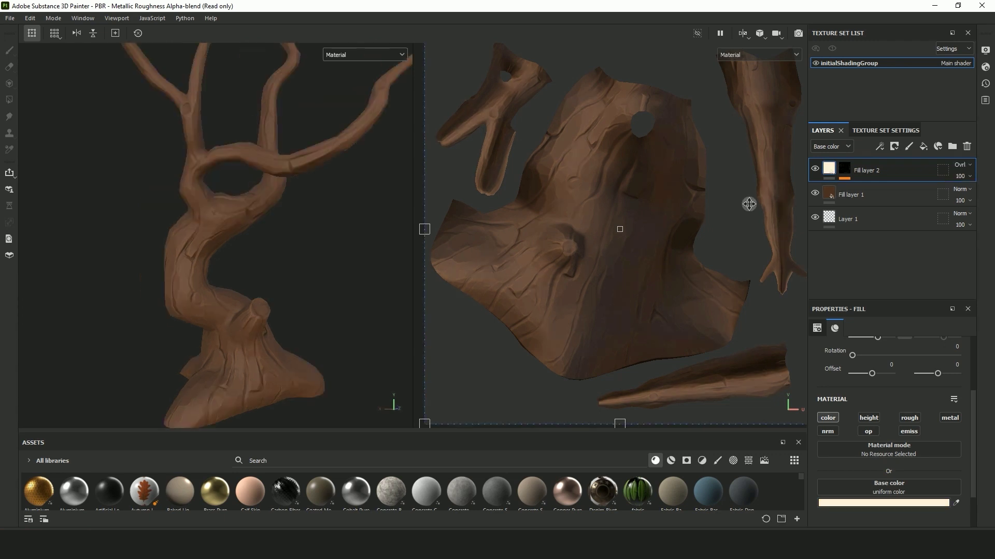
# Set the blending mode of Fill layer 2 to Soft light.
pyautogui.click(961, 164)
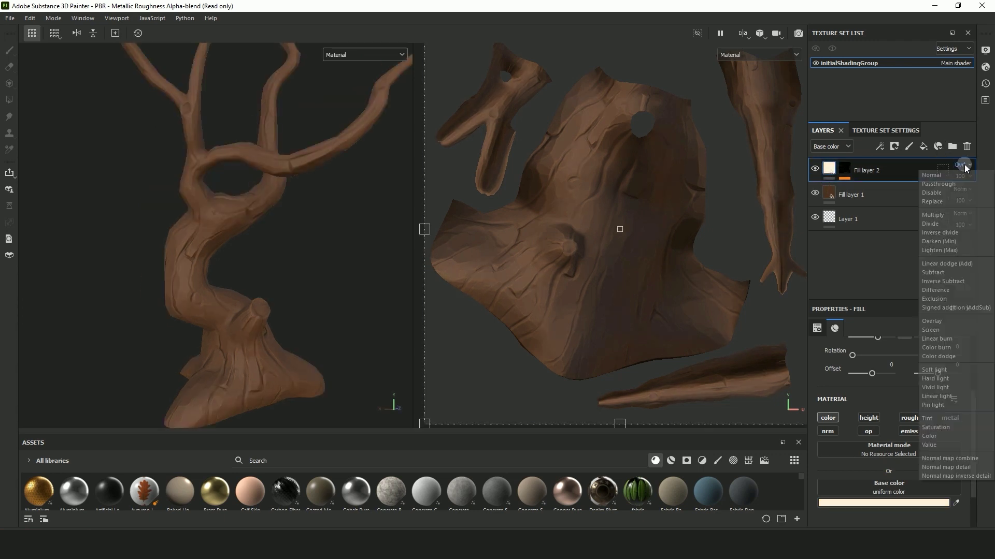
pyautogui.click(945, 370)
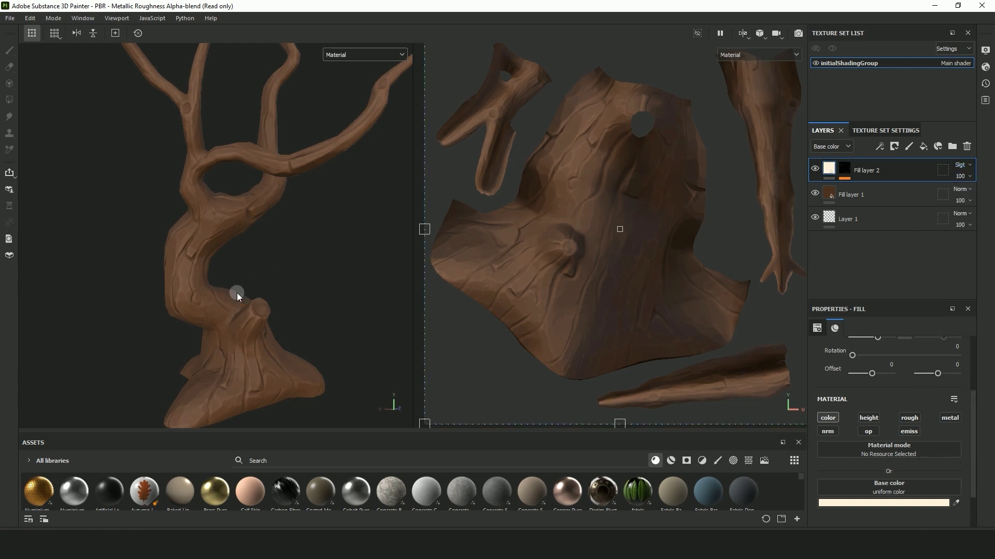
pyautogui.scroll(-3, 237, 293)
# Add a new fill layer on top of the stack and apply the Baked Lighting Stylized filter to it.
pyautogui.click(923, 146)
pyautogui.rightClick(884, 178)
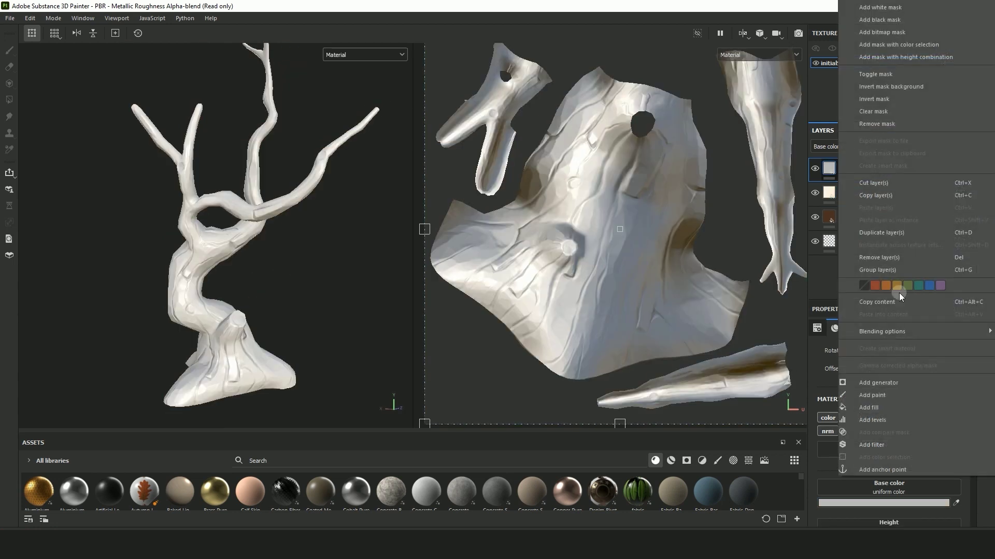
pyautogui.click(886, 445)
pyautogui.click(895, 386)
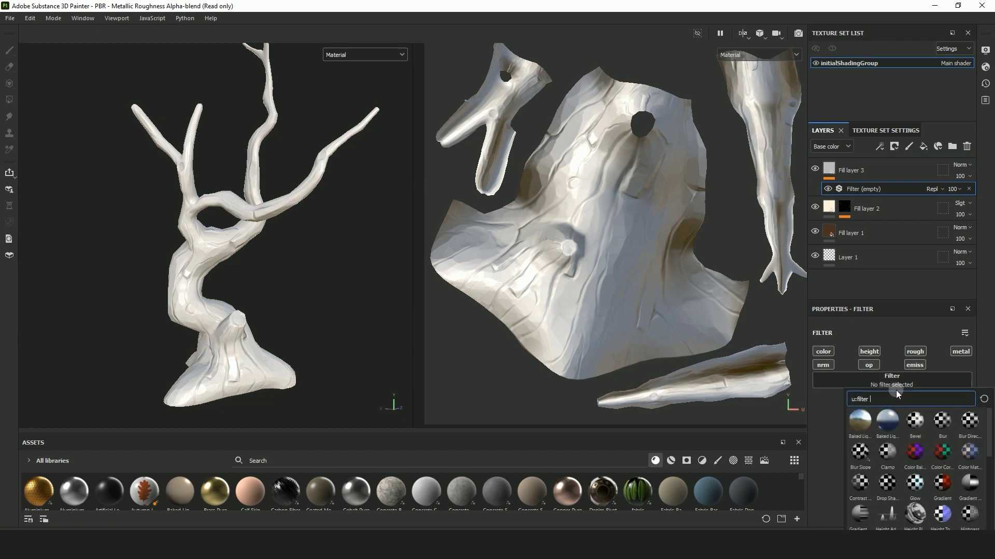
pyautogui.click(887, 422)
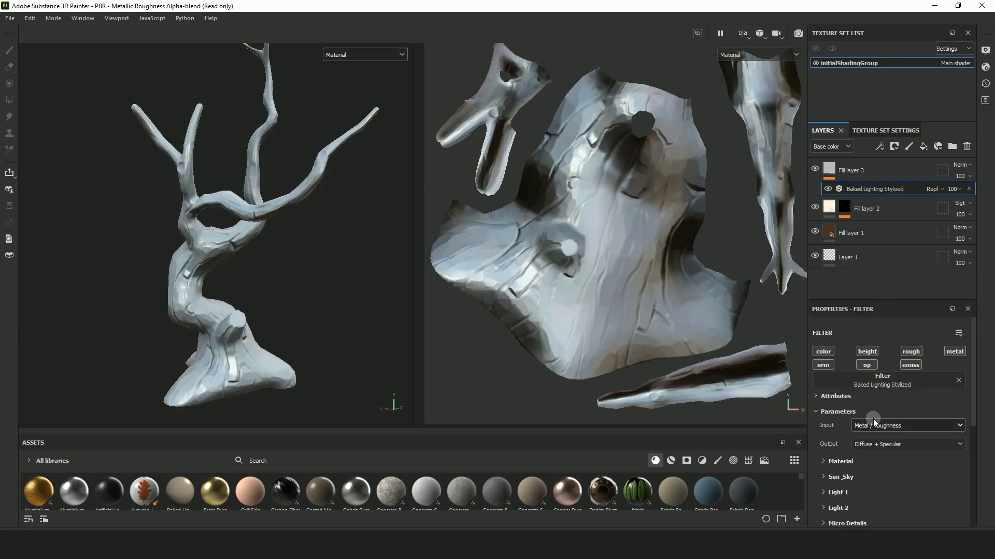
# Restrict Fill layer 3 to the color channel, set its blending mode to Soft light, and compare the tree with and without it.
pyautogui.click(835, 430)
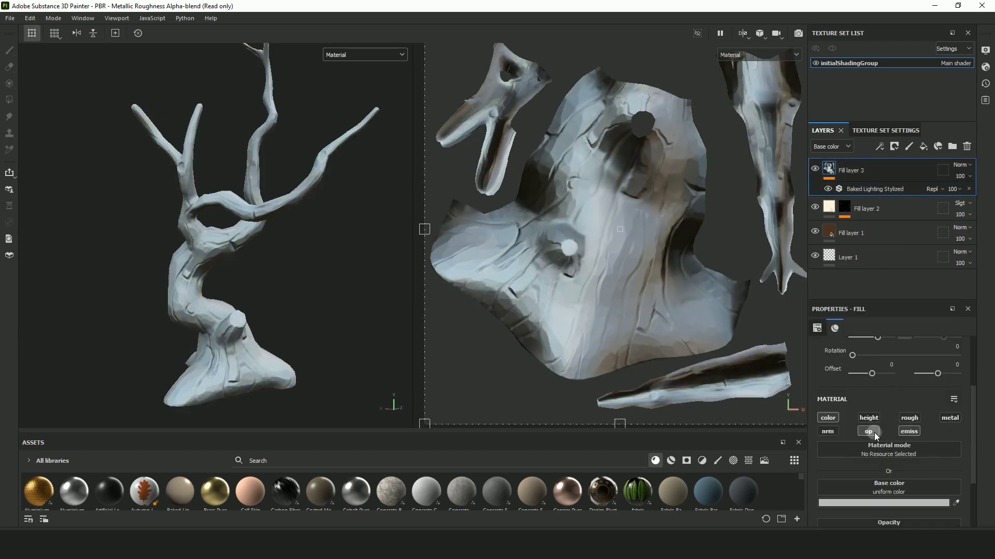
pyautogui.click(901, 192)
pyautogui.click(969, 165)
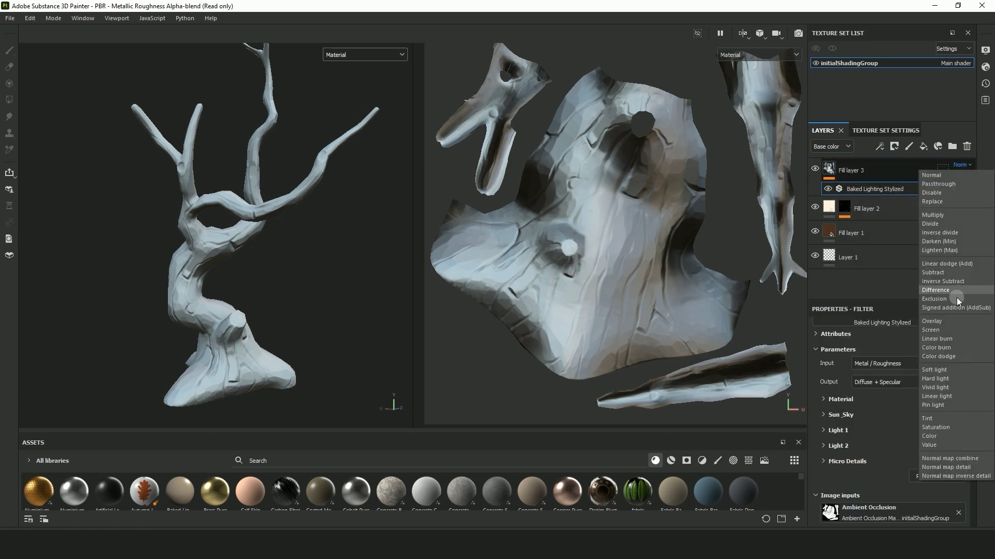
pyautogui.click(942, 369)
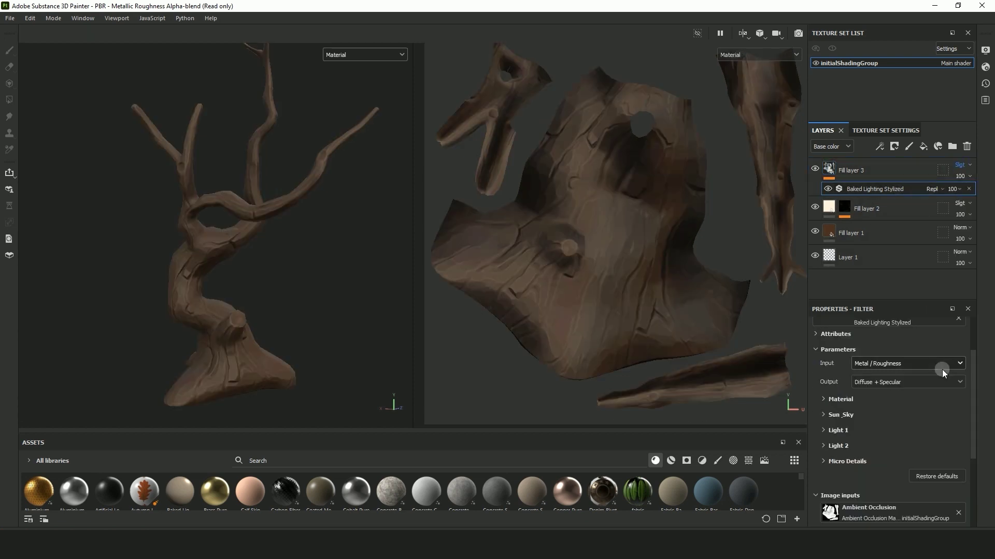
pyautogui.click(816, 167)
pyautogui.click(815, 167)
# Set the Baked Lighting Stylized filter's diffuse AO to 0.61 and adjust its diffuse cavity.
pyautogui.click(830, 399)
pyautogui.scroll(-2, 834, 401)
pyautogui.moveTo(835, 379); pyautogui.dragTo(911, 378)
pyautogui.moveTo(832, 400); pyautogui.dragTo(958, 398)
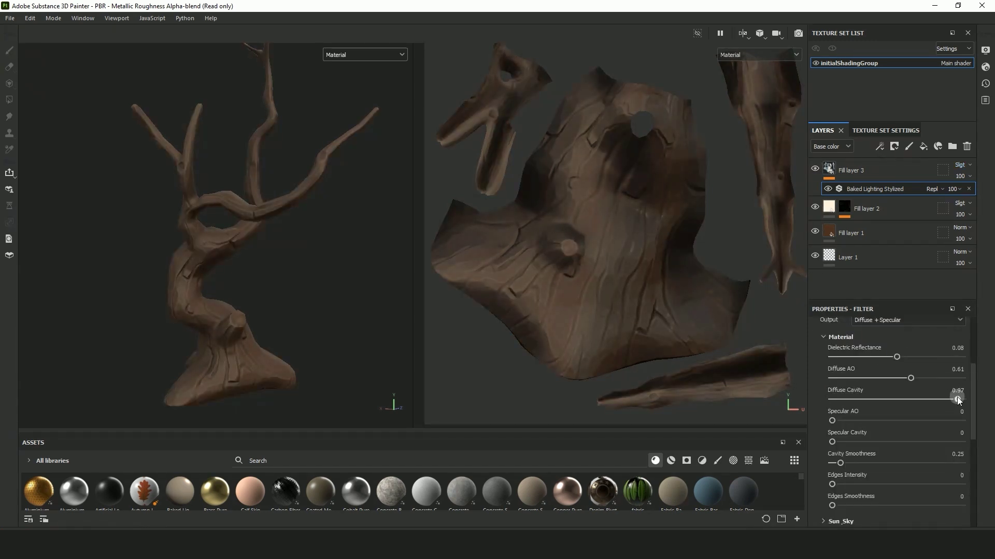
# Set the filter's cavity smoothness to 0.53, edges intensity to 0.22 and edges smoothness to 0.64.
pyautogui.scroll(-3, 852, 425)
pyautogui.moveTo(856, 420)
pyautogui.mouseDown()
pyautogui.moveTo(842, 420)
pyautogui.moveTo(891, 422)
pyautogui.moveTo(849, 423)
pyautogui.mouseUp()
pyautogui.moveTo(850, 444); pyautogui.dragTo(915, 445)
pyautogui.moveTo(874, 423); pyautogui.dragTo(860, 422)
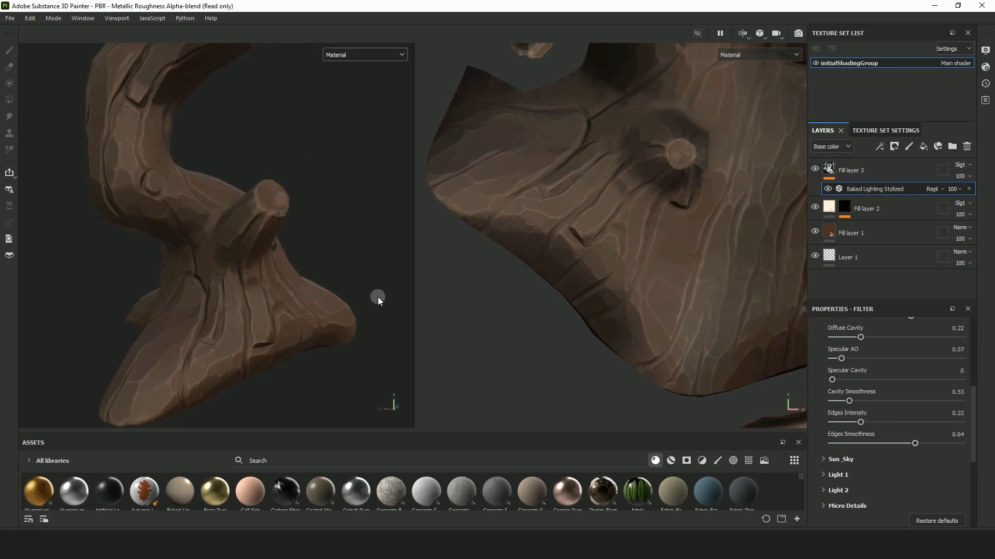
# Set the filter's sun intensity to 2.4, sun horizontal angle to 23 and sun vertical angle to 112.
pyautogui.keyDown('alt'); pyautogui.moveTo(378, 297); pyautogui.dragTo(272, 228, button='right'); pyautogui.keyUp('alt')
pyautogui.keyDown('alt'); pyautogui.moveTo(272, 228); pyautogui.dragTo(283, 303, button='middle'); pyautogui.keyUp('alt')
pyautogui.click(831, 463)
pyautogui.scroll(-3, 831, 462)
pyautogui.moveTo(845, 417)
pyautogui.mouseDown()
pyautogui.moveTo(886, 418)
pyautogui.moveTo(863, 418)
pyautogui.mouseUp()
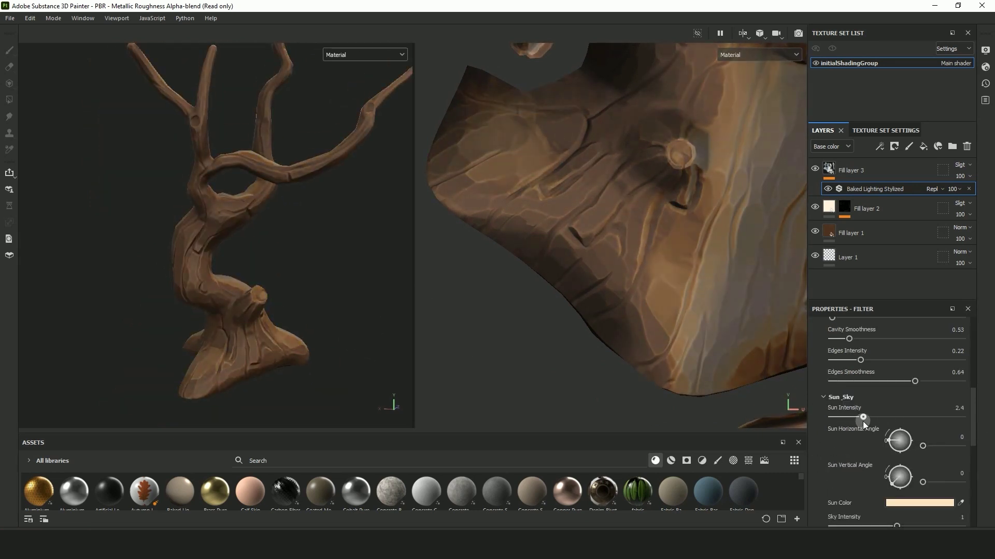
pyautogui.keyDown('alt'); pyautogui.moveTo(295, 326); pyautogui.dragTo(233, 347); pyautogui.keyUp('alt')
pyautogui.moveTo(896, 439); pyautogui.dragTo(887, 436)
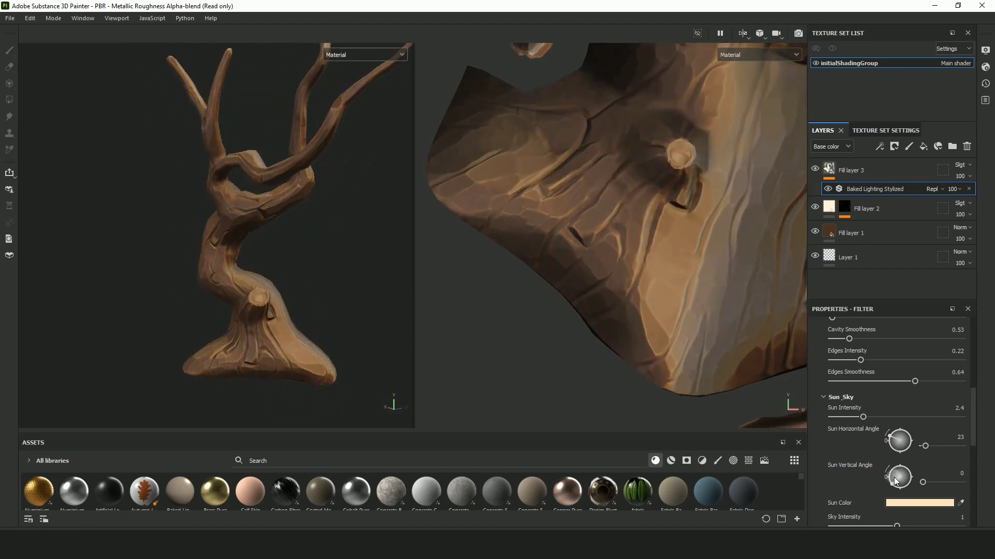
pyautogui.moveTo(895, 475); pyautogui.dragTo(920, 438)
# In the Base color view, set the filter's sun intensity to 1.36, horizontal angle to 73 and vertical angle to 359.
pyautogui.keyDown('alt'); pyautogui.moveTo(253, 145); pyautogui.dragTo(306, 98); pyautogui.keyUp('alt')
pyautogui.click(358, 55)
pyautogui.click(348, 99)
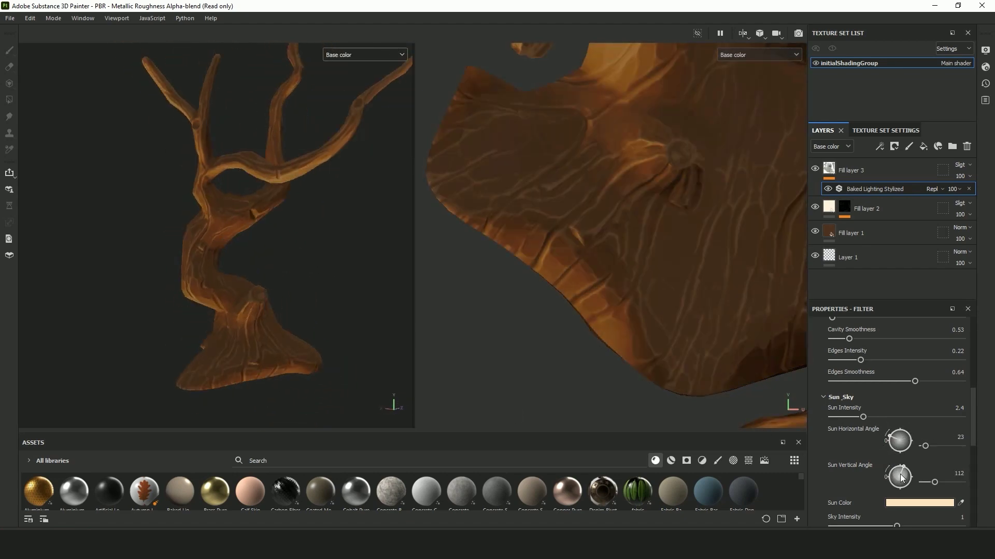
pyautogui.moveTo(900, 474); pyautogui.dragTo(898, 490)
pyautogui.moveTo(863, 417); pyautogui.dragTo(850, 418)
pyautogui.moveTo(290, 290)
pyautogui.keyDown('alt'); pyautogui.mouseDown()
pyautogui.moveTo(231, 286)
pyautogui.moveTo(303, 284)
pyautogui.mouseUp(); pyautogui.keyUp('alt')
pyautogui.moveTo(889, 437)
pyautogui.mouseDown()
pyautogui.moveTo(910, 434)
pyautogui.moveTo(896, 430)
pyautogui.mouseUp()
pyautogui.moveTo(899, 472); pyautogui.dragTo(888, 478)
pyautogui.moveTo(388, 295)
pyautogui.keyDown('alt'); pyautogui.mouseDown()
pyautogui.moveTo(57, 287)
pyautogui.moveTo(381, 277)
pyautogui.mouseUp(); pyautogui.keyUp('alt')
pyautogui.moveTo(849, 418)
pyautogui.mouseDown()
pyautogui.moveTo(833, 417)
pyautogui.moveTo(850, 418)
pyautogui.mouseUp()
# Change the filter's sun color to a soft peach tone.
pyautogui.scroll(-2, 875, 422)
pyautogui.click(919, 441)
pyautogui.moveTo(792, 374)
pyautogui.mouseDown()
pyautogui.moveTo(816, 369)
pyautogui.moveTo(787, 374)
pyautogui.mouseUp()
pyautogui.moveTo(865, 471); pyautogui.dragTo(863, 473)
pyautogui.moveTo(787, 375); pyautogui.dragTo(768, 378)
pyautogui.click(339, 272)
pyautogui.click(871, 338)
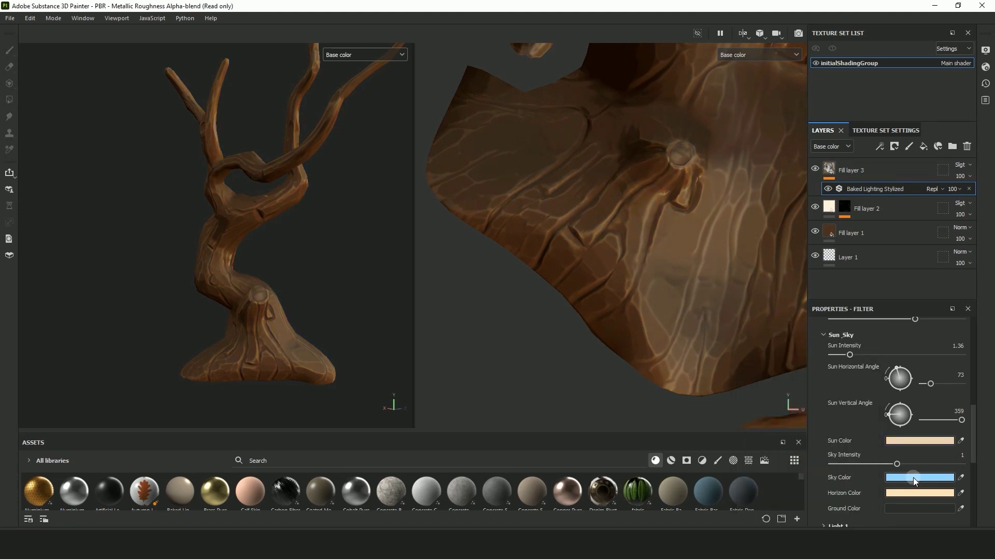
# Set the filter's sky intensity to 1.17 and change the sky color to a deeper blue.
pyautogui.click(912, 477)
pyautogui.click(872, 339)
pyautogui.moveTo(896, 464); pyautogui.dragTo(855, 423)
pyautogui.click(919, 477)
pyautogui.click(830, 378)
pyautogui.moveTo(829, 378); pyautogui.dragTo(822, 390)
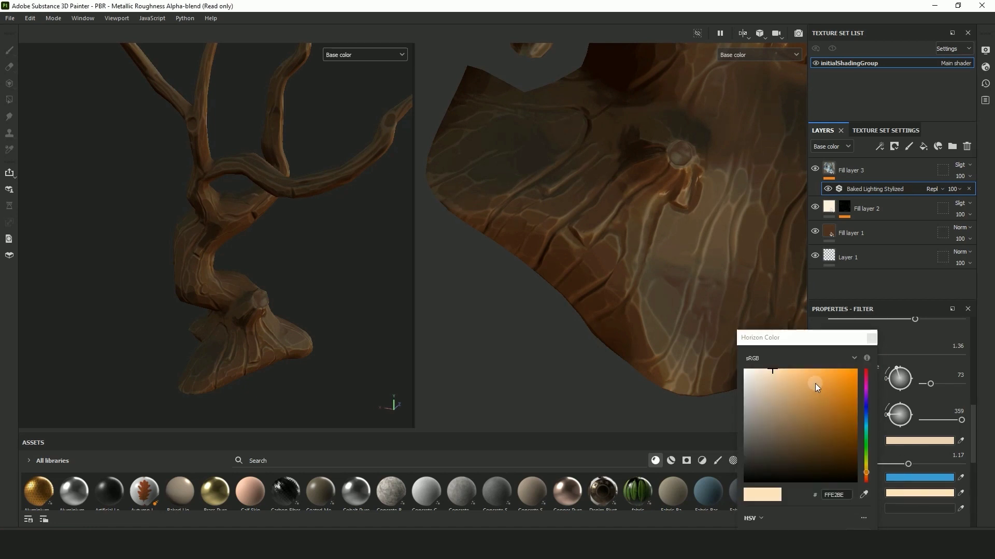
# Change the filter's horizon color to pale yellow and its ground color to a medium gray.
pyautogui.moveTo(815, 386); pyautogui.dragTo(846, 369)
pyautogui.moveTo(865, 370); pyautogui.dragTo(822, 347)
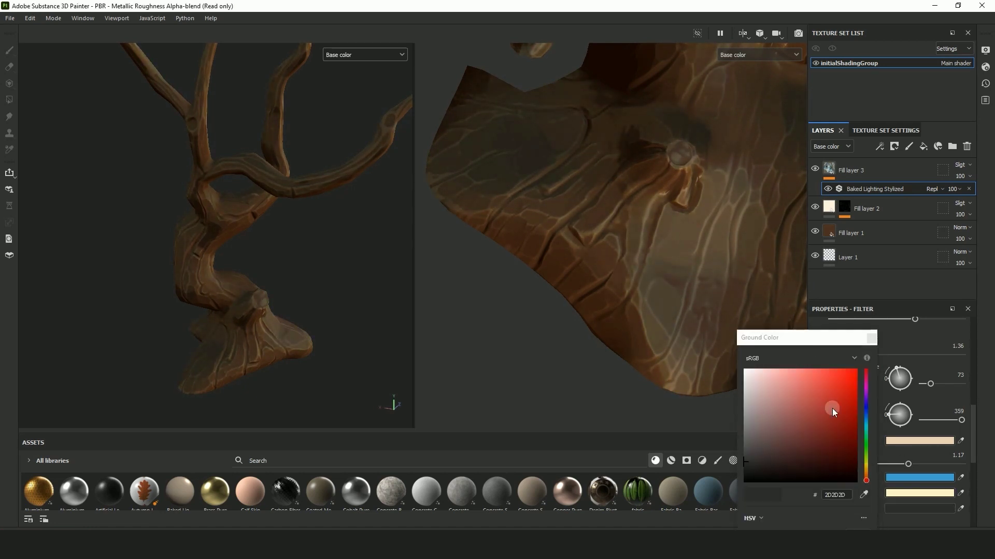
pyautogui.click(806, 390)
pyautogui.moveTo(866, 451); pyautogui.dragTo(874, 488)
pyautogui.moveTo(780, 465); pyautogui.dragTo(746, 483)
pyautogui.keyDown('alt'); pyautogui.moveTo(332, 332); pyautogui.dragTo(362, 300); pyautogui.keyUp('alt')
pyautogui.click(824, 455)
pyautogui.moveTo(866, 370); pyautogui.dragTo(867, 377)
pyautogui.moveTo(826, 405); pyautogui.dragTo(747, 419)
pyautogui.click(874, 340)
# Change the filter's horizon color to a medium green.
pyautogui.click(917, 441)
pyautogui.click(918, 493)
pyautogui.click(865, 447)
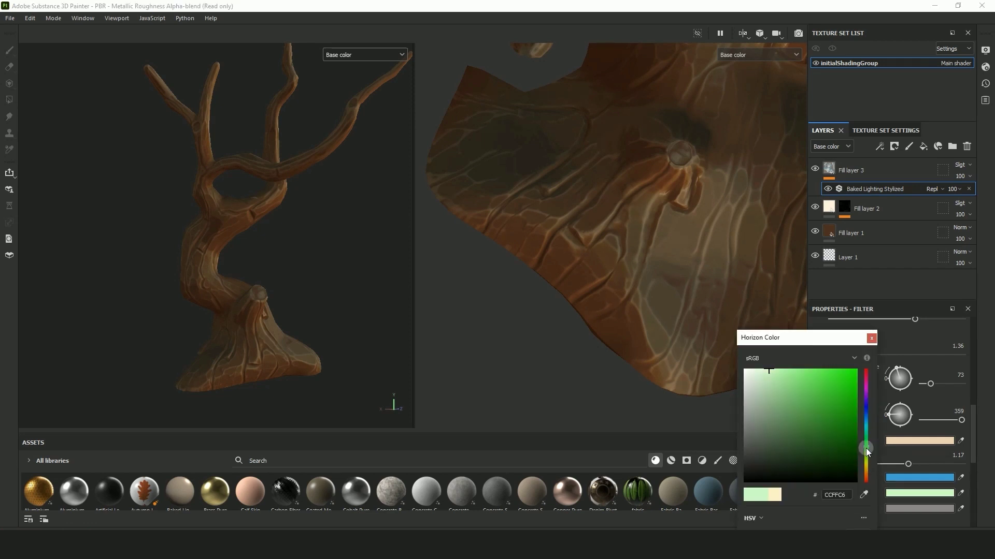
pyautogui.click(801, 408)
pyautogui.keyDown('alt'); pyautogui.moveTo(340, 297); pyautogui.dragTo(330, 323); pyautogui.keyUp('alt')
pyautogui.click(871, 338)
# Inspect the stylized lighting on the tree from several angles in the Material and Base color views.
pyautogui.click(365, 55)
pyautogui.click(352, 72)
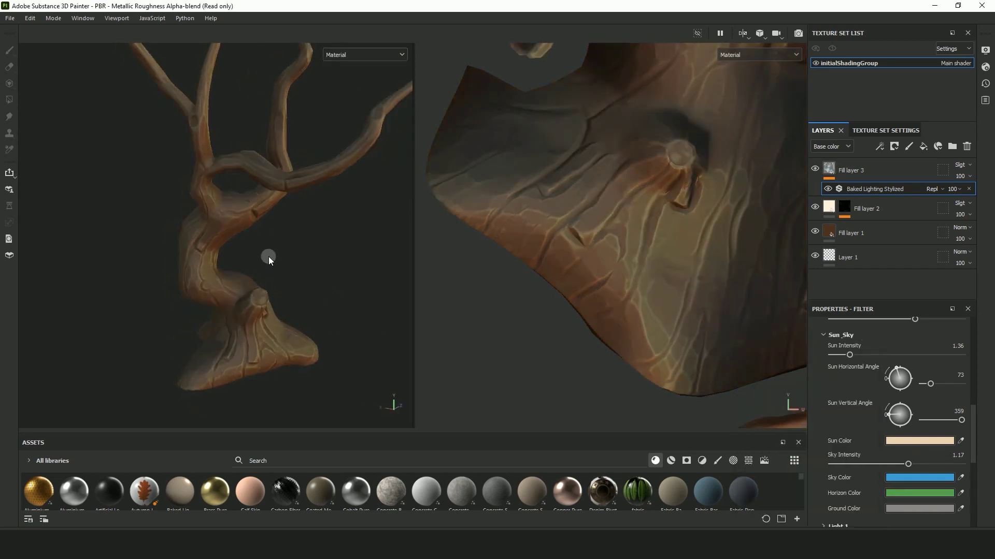
pyautogui.moveTo(268, 258)
pyautogui.keyDown('alt'); pyautogui.mouseDown()
pyautogui.moveTo(178, 275)
pyautogui.moveTo(254, 266)
pyautogui.mouseUp(); pyautogui.keyUp('alt')
pyautogui.click(832, 234)
pyautogui.moveTo(944, 471); pyautogui.dragTo(915, 456)
pyautogui.keyDown('alt'); pyautogui.moveTo(321, 290); pyautogui.dragTo(266, 293); pyautogui.keyUp('alt')
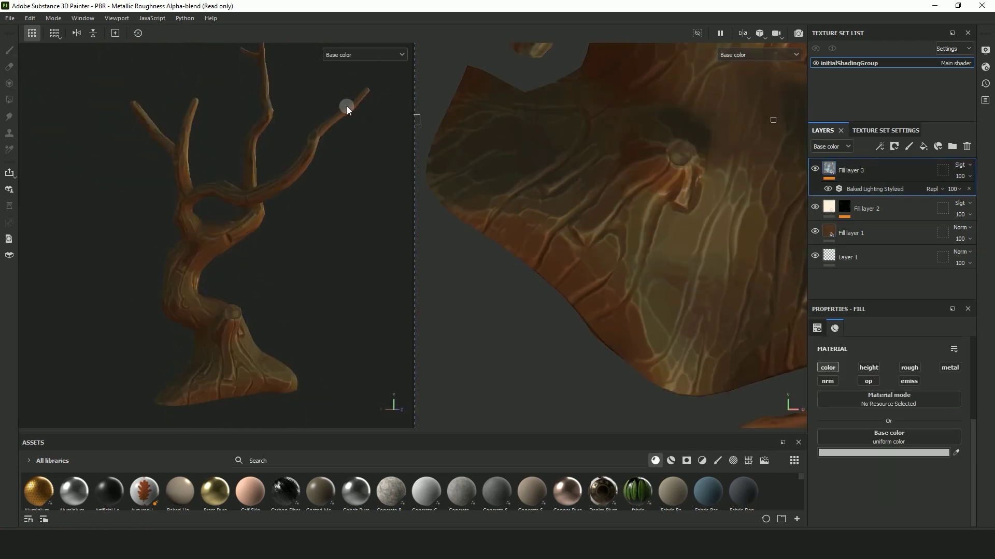
pyautogui.click(365, 55)
pyautogui.click(355, 80)
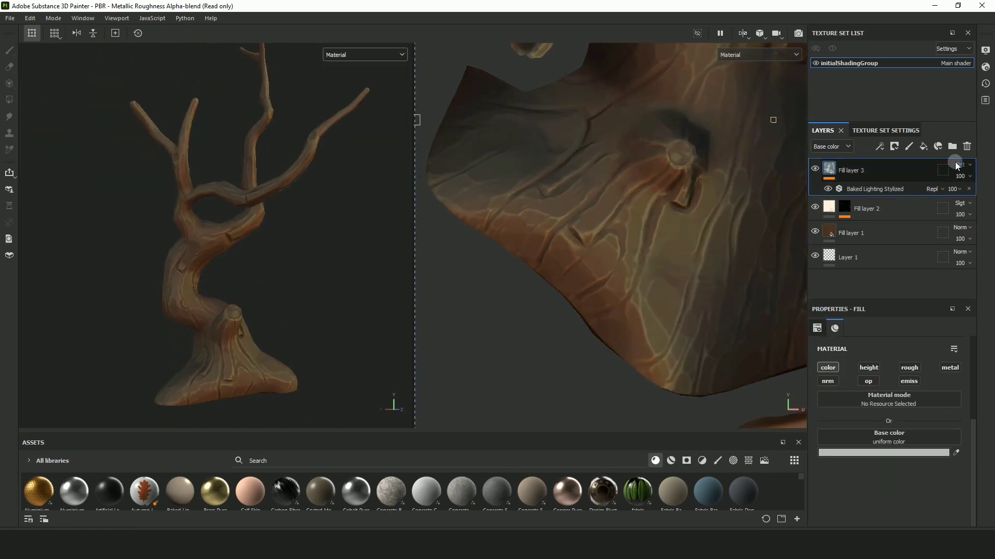
# Set the opacity of Fill layer 3 to 63 and compare the tree in the Base color and Material views.
pyautogui.click(970, 177)
pyautogui.click(969, 194)
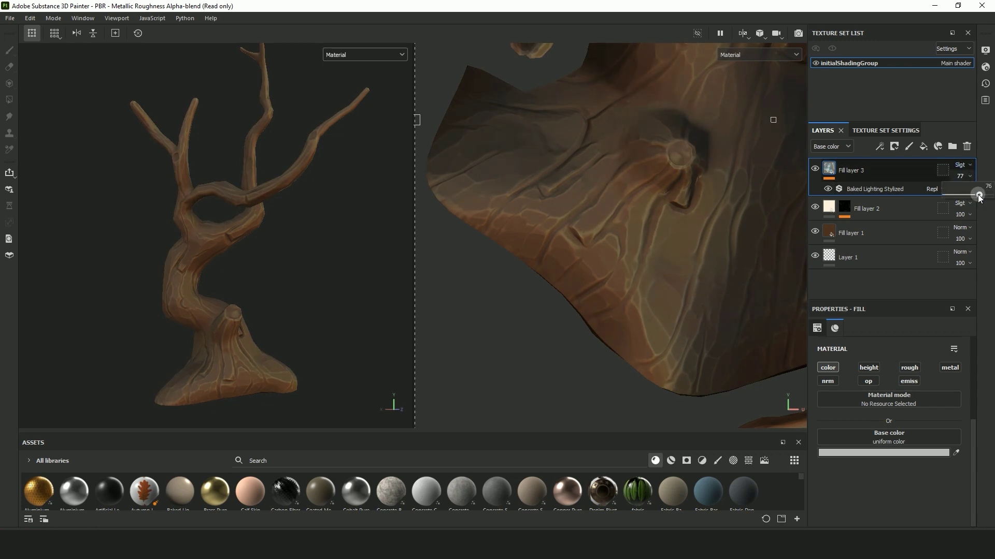
pyautogui.moveTo(978, 196); pyautogui.dragTo(972, 196)
pyautogui.keyDown('alt'); pyautogui.moveTo(303, 267); pyautogui.dragTo(214, 283); pyautogui.keyUp('alt')
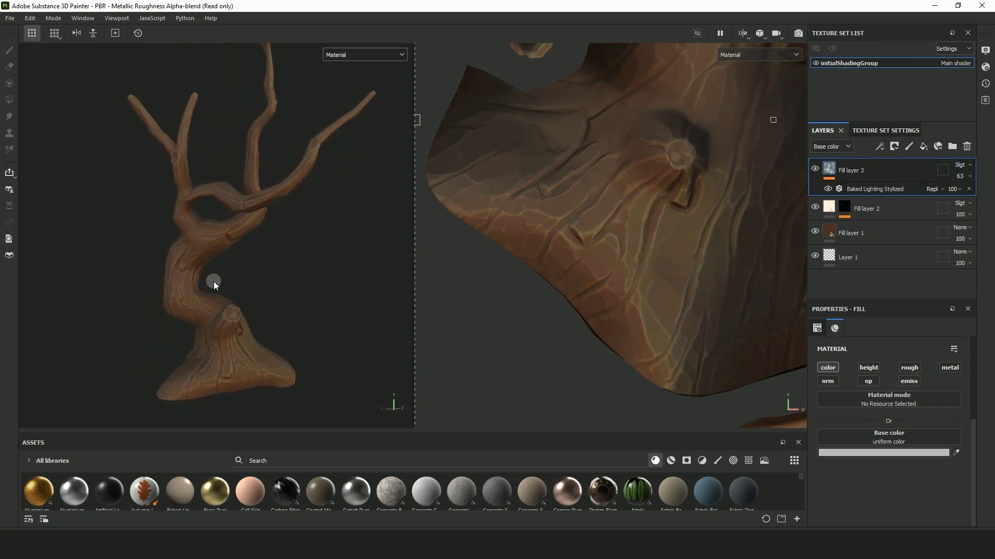
pyautogui.click(369, 59)
pyautogui.click(359, 83)
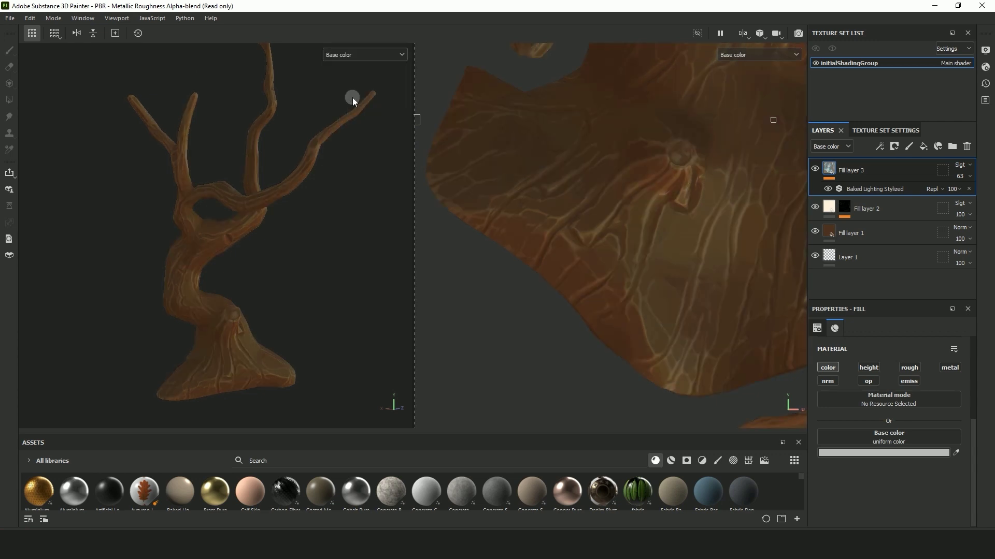
pyautogui.click(349, 54)
pyautogui.click(351, 78)
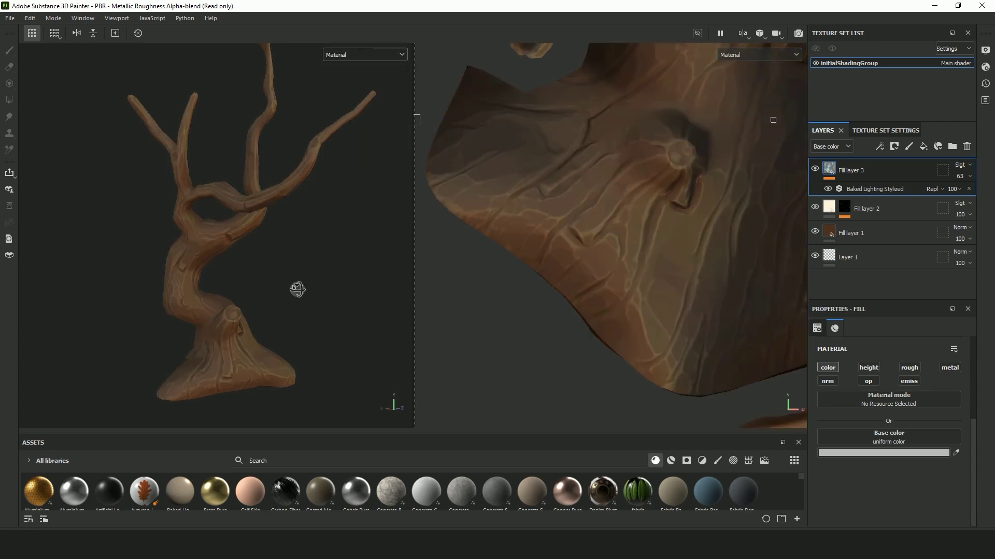
# Add a paint layer above Fill layer 3 and show the trunk in the Base color view.
pyautogui.scroll(5, 287, 291)
pyautogui.click(908, 146)
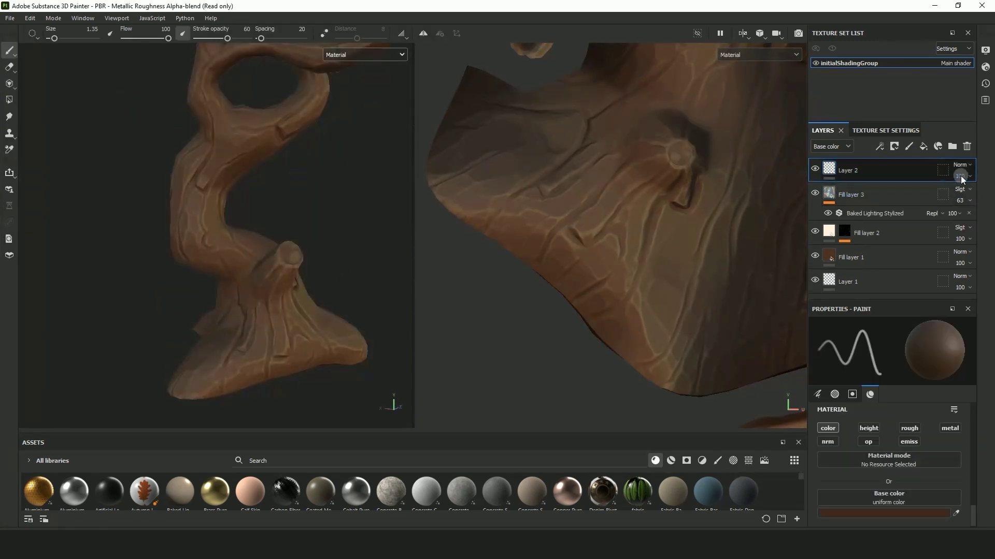
pyautogui.scroll(-1, 866, 492)
pyautogui.scroll(3, 231, 237)
pyautogui.keyDown('alt'); pyautogui.moveTo(230, 237); pyautogui.dragTo(257, 250, button='middle'); pyautogui.keyUp('alt')
pyautogui.click(364, 54)
pyautogui.click(344, 100)
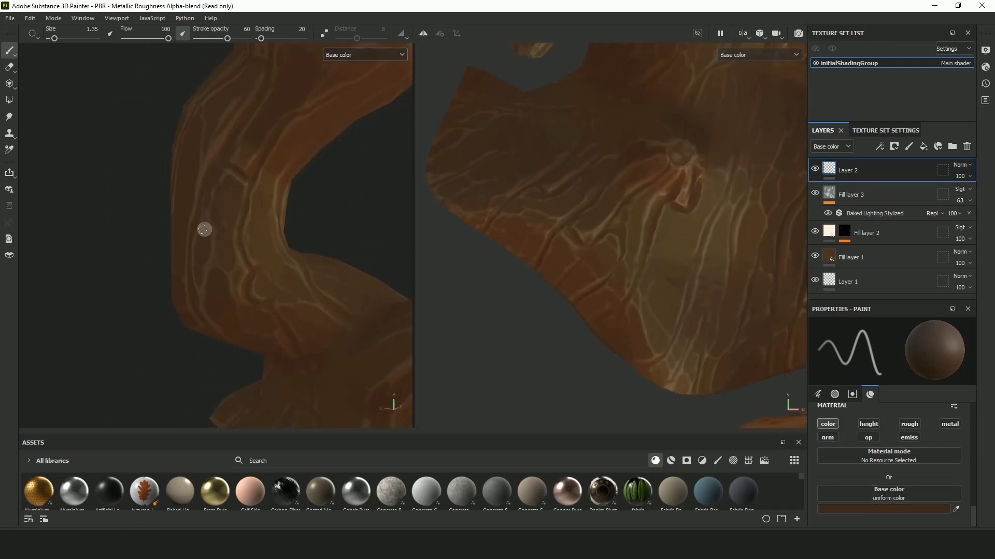
# Sample brown tones from the middle of the trunk and paint over its hard creases with a small brush.
pyautogui.press('p')
pyautogui.click(214, 242)
pyautogui.moveTo(231, 184); pyautogui.dragTo(232, 235)
pyautogui.press('p')
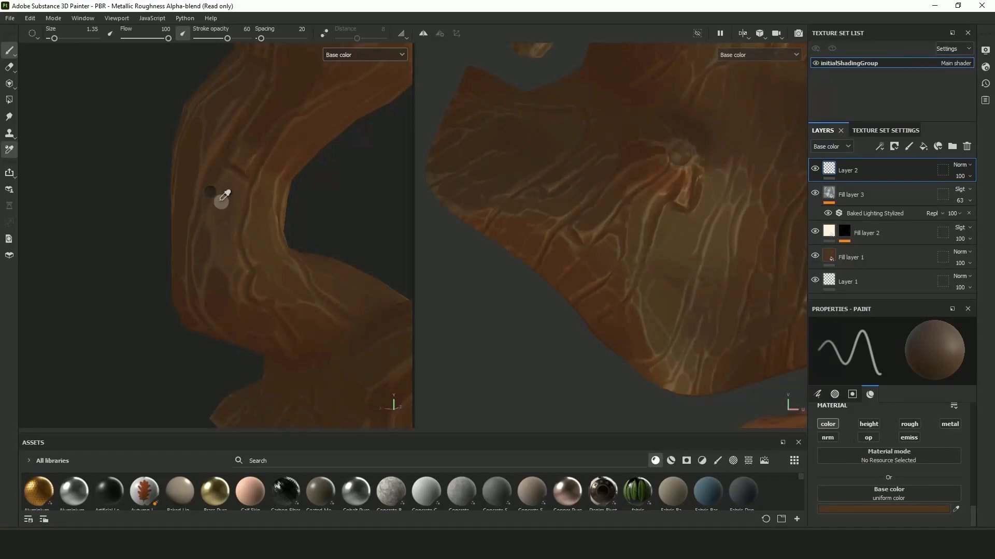
pyautogui.click(221, 201)
pyautogui.click(848, 509)
pyautogui.moveTo(238, 161); pyautogui.dragTo(249, 158)
pyautogui.keyDown('ctrl'); pyautogui.moveTo(250, 158); pyautogui.dragTo(235, 151, button='right'); pyautogui.keyUp('ctrl')
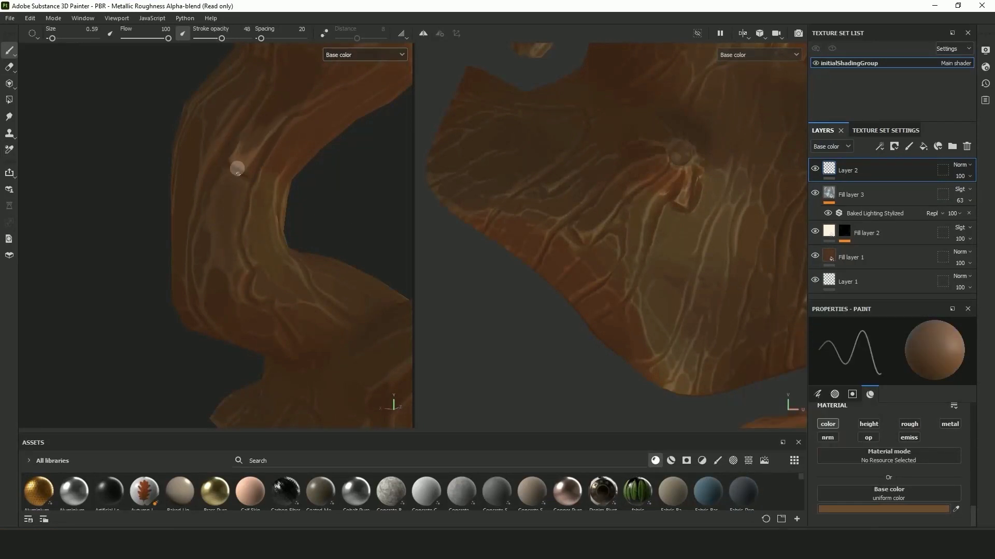
# Add another paint layer above Layer 2.
pyautogui.scroll(-5, 225, 300)
pyautogui.scroll(4, 224, 300)
pyautogui.click(888, 509)
pyautogui.click(909, 147)
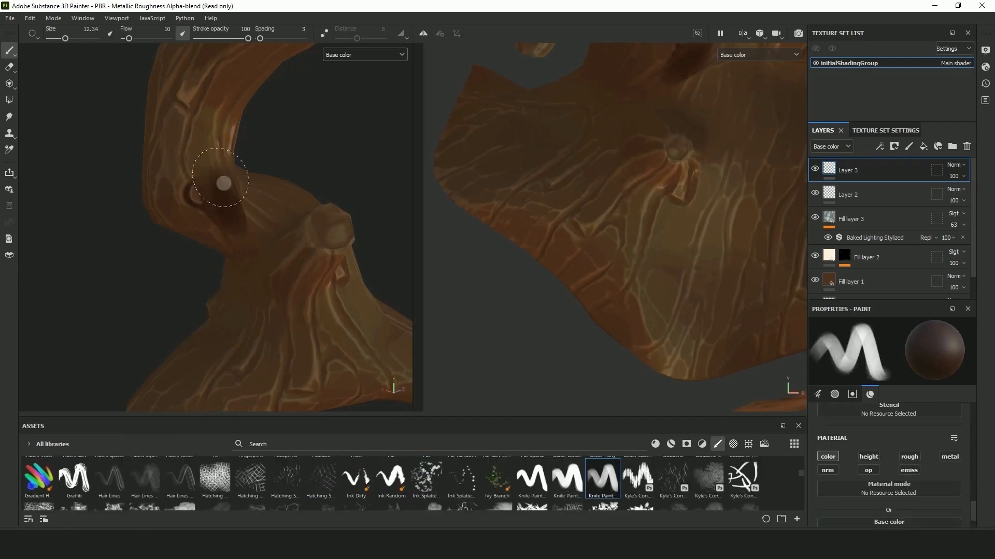
# Paint dark brown strokes along the creases around the trunk's cut stump and base on Layer 3.
pyautogui.keyDown('alt'); pyautogui.moveTo(324, 139); pyautogui.dragTo(303, 101); pyautogui.keyUp('alt')
pyautogui.moveTo(302, 100); pyautogui.dragTo(306, 122)
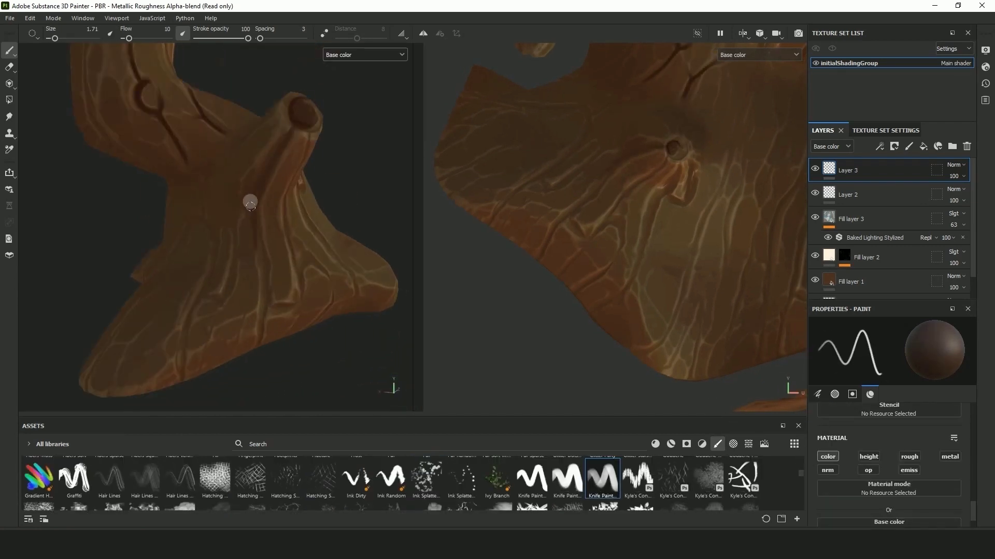
pyautogui.keyDown('alt'); pyautogui.moveTo(250, 203); pyautogui.dragTo(291, 182); pyautogui.keyUp('alt')
pyautogui.scroll(-4, 332, 237)
# Set Layer 3's opacity to 75 and continue painting dark creases around the back and root flares of the trunk.
pyautogui.click(963, 176)
pyautogui.moveTo(970, 195); pyautogui.dragTo(959, 195)
pyautogui.keyDown('alt'); pyautogui.moveTo(171, 93); pyautogui.dragTo(215, 151, button='middle'); pyautogui.keyUp('alt')
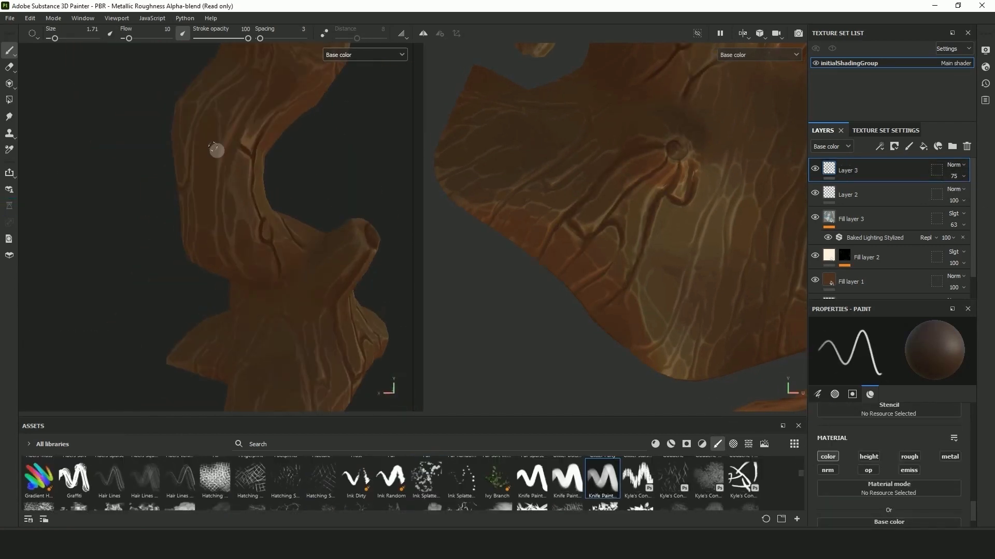
pyautogui.moveTo(216, 151)
pyautogui.keyDown('alt'); pyautogui.mouseDown()
pyautogui.moveTo(206, 333)
pyautogui.moveTo(237, 194)
pyautogui.moveTo(93, 226)
pyautogui.moveTo(225, 299)
pyautogui.mouseUp(); pyautogui.keyUp('alt')
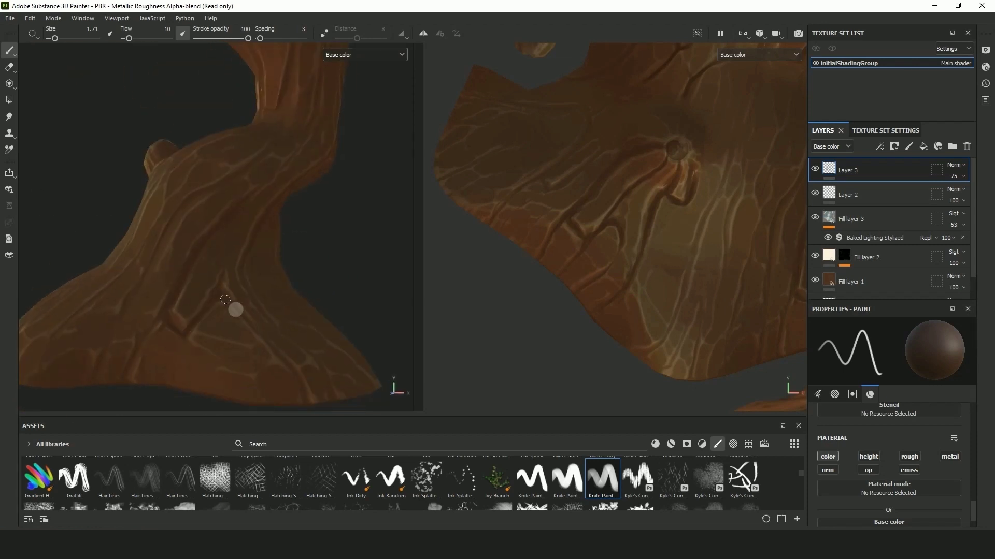
pyautogui.moveTo(231, 180)
pyautogui.keyDown('alt'); pyautogui.mouseDown()
pyautogui.moveTo(191, 438)
pyautogui.moveTo(289, 344)
pyautogui.moveTo(207, 382)
pyautogui.moveTo(205, 295)
pyautogui.moveTo(153, 231)
pyautogui.moveTo(142, 271)
pyautogui.mouseUp(); pyautogui.keyUp('alt')
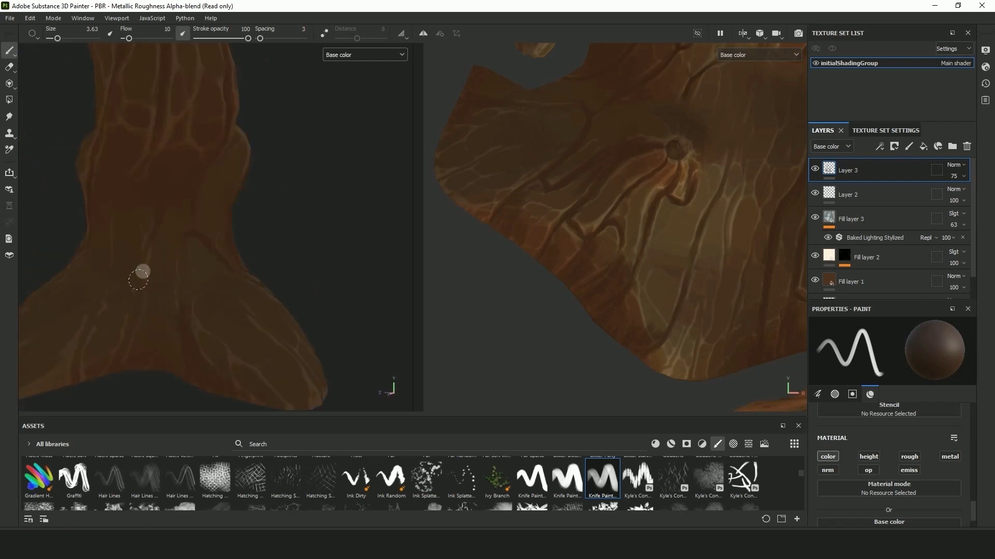
# Set Layer 3's opacity to 100 in the Material view and toggle its visibility to compare the painted creases.
pyautogui.press('m')
pyautogui.click(963, 176)
pyautogui.moveTo(959, 195); pyautogui.dragTo(969, 195)
pyautogui.click(816, 170)
pyautogui.keyDown('alt'); pyautogui.moveTo(155, 248); pyautogui.dragTo(189, 314); pyautogui.keyUp('alt')
pyautogui.click(816, 170)
# Choose a brown paint color, add a new paint layer above Layer 2, and show the tree in the Base color view.
pyautogui.moveTo(193, 125)
pyautogui.keyDown('alt'); pyautogui.mouseDown()
pyautogui.moveTo(251, 138)
pyautogui.moveTo(287, 262)
pyautogui.moveTo(222, 171)
pyautogui.moveTo(350, 362)
pyautogui.mouseUp(); pyautogui.keyUp('alt')
pyautogui.keyDown('alt'); pyautogui.moveTo(350, 363); pyautogui.dragTo(251, 202, button='right'); pyautogui.keyUp('alt')
pyautogui.click(881, 509)
pyautogui.moveTo(251, 203)
pyautogui.mouseDown()
pyautogui.moveTo(260, 162)
pyautogui.moveTo(300, 347)
pyautogui.moveTo(278, 293)
pyautogui.mouseUp()
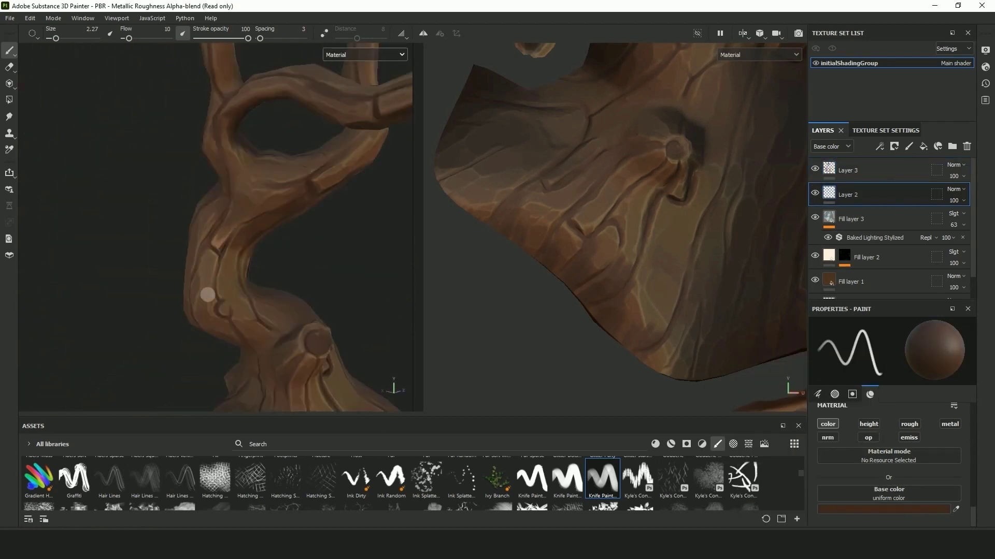
pyautogui.press('c')
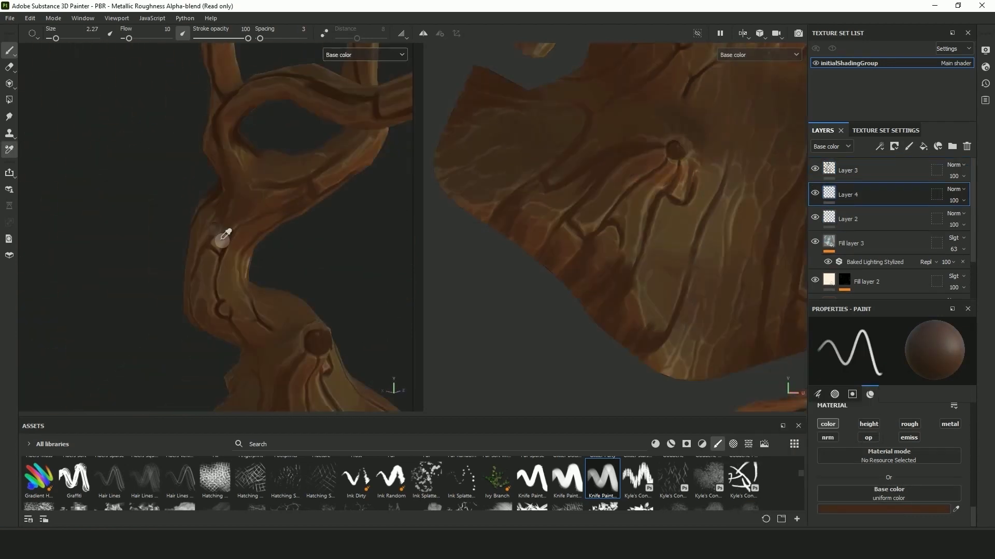
# Move Layer 4 directly below Fill layer 2 and paint lighter brown strokes over the trunk and roots.
pyautogui.moveTo(205, 263)
pyautogui.keyDown('alt'); pyautogui.mouseDown()
pyautogui.moveTo(284, 369)
pyautogui.moveTo(280, 306)
pyautogui.mouseUp(); pyautogui.keyUp('alt')
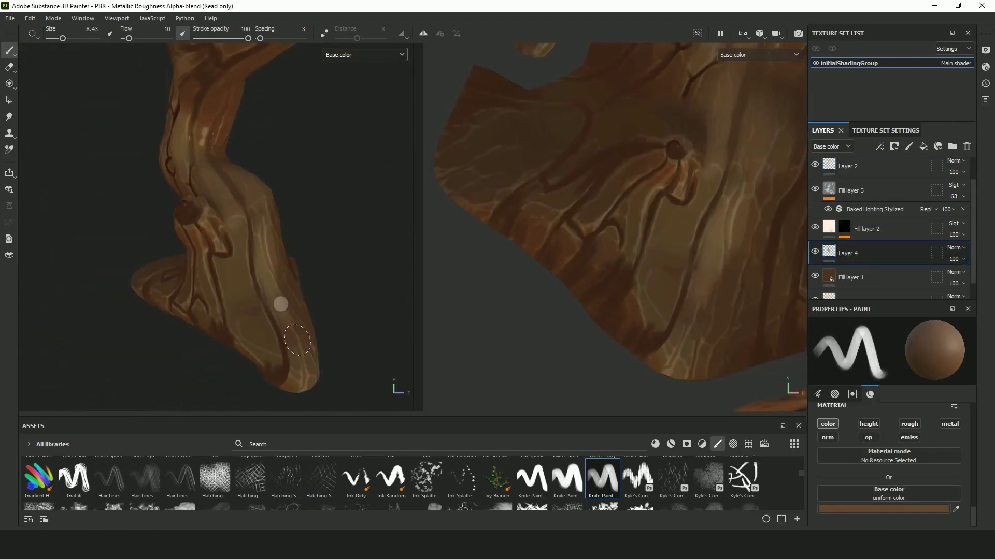
pyautogui.moveTo(277, 300)
pyautogui.keyDown('alt'); pyautogui.mouseDown()
pyautogui.moveTo(59, 309)
pyautogui.moveTo(287, 389)
pyautogui.mouseUp(); pyautogui.keyUp('alt')
pyautogui.click(883, 509)
pyautogui.click(816, 421)
pyautogui.moveTo(213, 306)
pyautogui.keyDown('alt'); pyautogui.mouseDown()
pyautogui.moveTo(131, 204)
pyautogui.moveTo(83, 272)
pyautogui.mouseUp(); pyautogui.keyUp('alt')
# Lower the brush's stroke opacity to 52 and paint orange-brown color variation over the trunk on Layer 4.
pyautogui.moveTo(248, 38); pyautogui.dragTo(223, 38)
pyautogui.moveTo(147, 109)
pyautogui.keyDown('alt'); pyautogui.mouseDown()
pyautogui.moveTo(184, 315)
pyautogui.moveTo(180, 140)
pyautogui.mouseUp(); pyautogui.keyUp('alt')
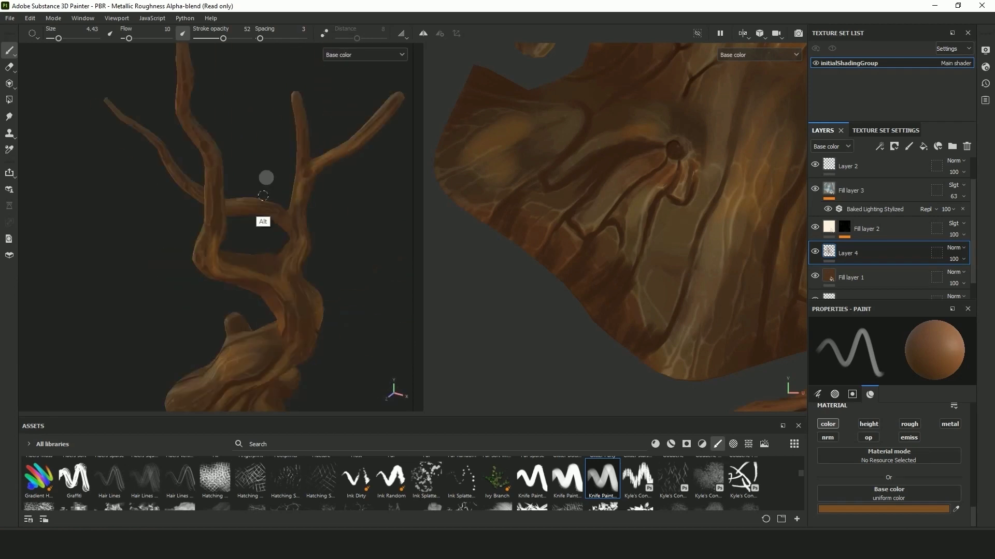
pyautogui.scroll(-3, 253, 241)
pyautogui.keyDown('alt'); pyautogui.moveTo(253, 242); pyautogui.dragTo(207, 228); pyautogui.keyUp('alt')
pyautogui.keyDown('alt'); pyautogui.moveTo(269, 207); pyautogui.dragTo(215, 194); pyautogui.keyUp('alt')
# In the Material view, set Fill layer 2 to Hard light at 20 opacity and Layer 3's opacity to 63.
pyautogui.press('m')
pyautogui.click(962, 235)
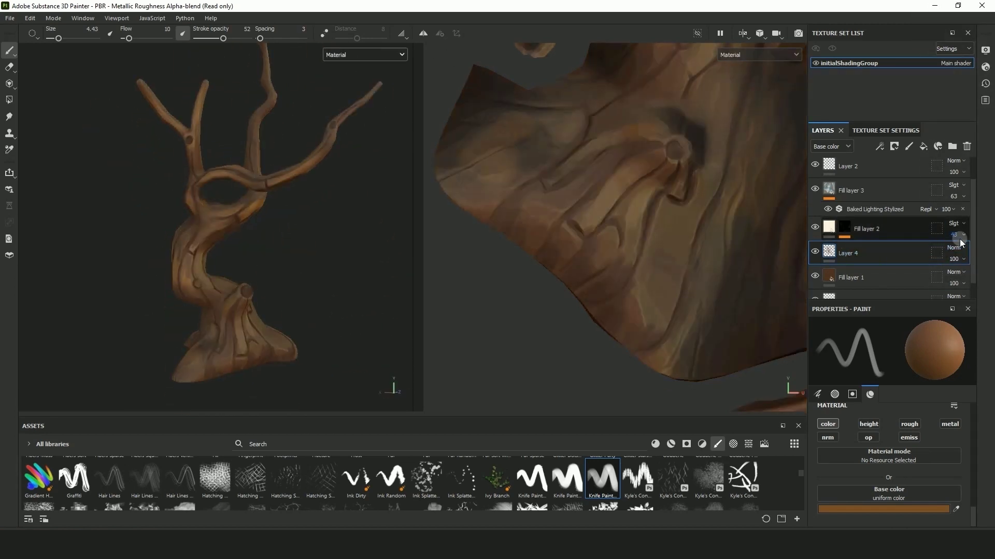
pyautogui.click(876, 231)
pyautogui.click(956, 223)
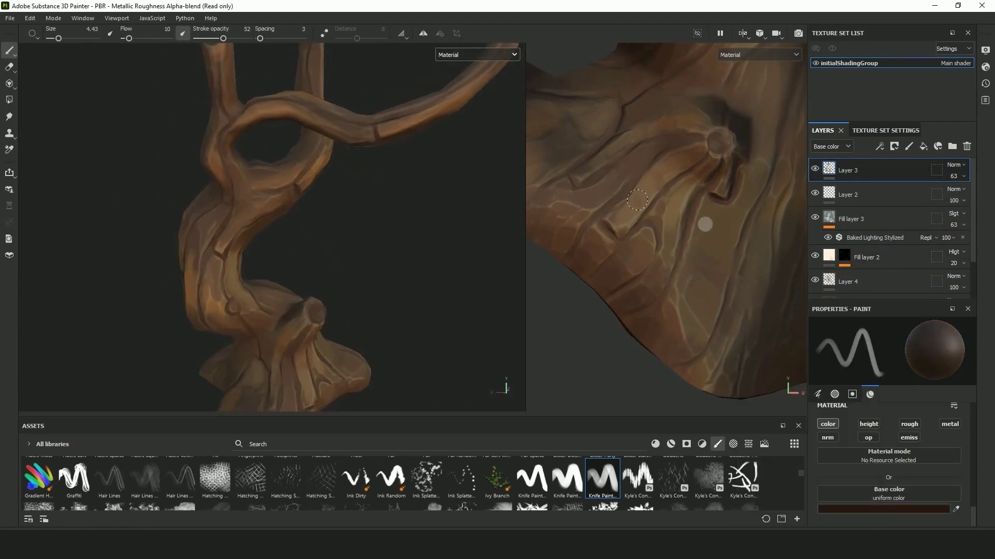
# Set Fill layer 1's roughness to 0.9102 and Fill layer 3's opacity to 68 while checking the tree's shading.
pyautogui.moveTo(299, 150)
pyautogui.keyDown('alt'); pyautogui.mouseDown()
pyautogui.moveTo(321, 149)
pyautogui.moveTo(371, 247)
pyautogui.mouseUp(); pyautogui.keyUp('alt')
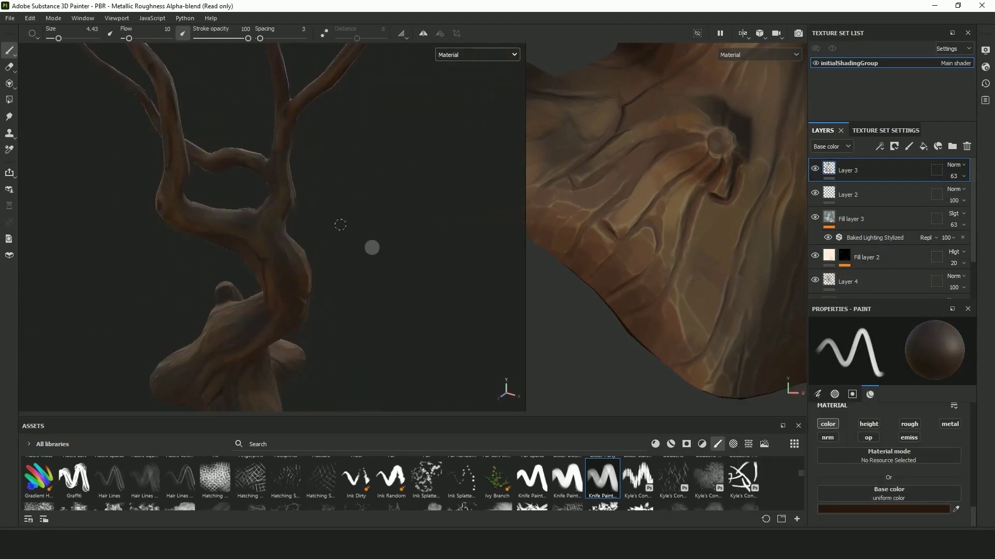
pyautogui.press('m')
pyautogui.click(910, 509)
pyautogui.keyDown('alt'); pyautogui.moveTo(315, 223); pyautogui.dragTo(281, 256); pyautogui.keyUp('alt')
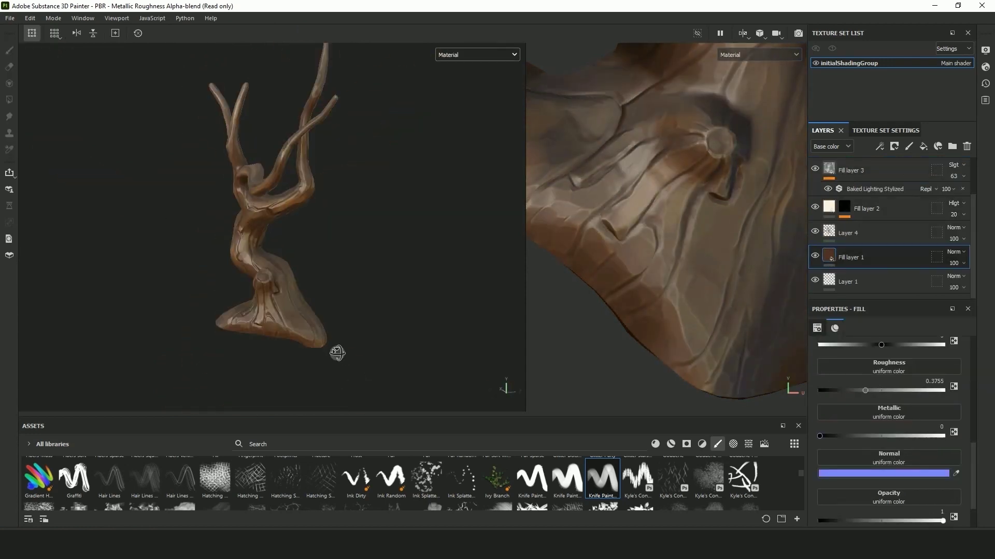
pyautogui.keyDown('alt'); pyautogui.moveTo(338, 365); pyautogui.dragTo(440, 328); pyautogui.keyUp('alt')
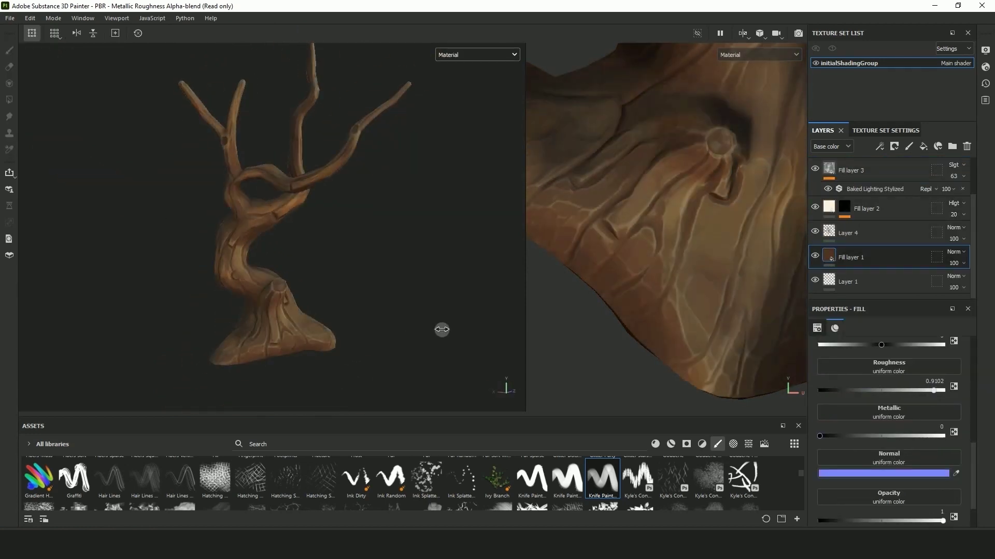
pyautogui.click(956, 176)
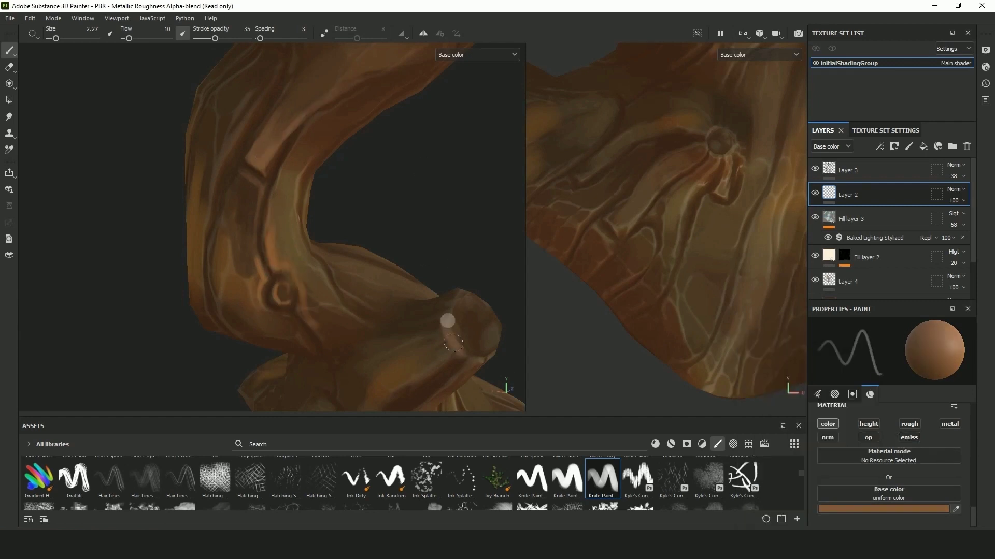
# Paint warm brown tones over the trunk and stump on Layer 2 at 35 stroke opacity, with the layer's opacity at 64.
pyautogui.moveTo(444, 327)
pyautogui.keyDown('alt'); pyautogui.mouseDown()
pyautogui.moveTo(481, 109)
pyautogui.moveTo(204, 219)
pyautogui.moveTo(265, 91)
pyautogui.moveTo(312, 163)
pyautogui.mouseUp(); pyautogui.keyUp('alt')
pyautogui.moveTo(227, 348)
pyautogui.keyDown('alt'); pyautogui.mouseDown()
pyautogui.moveTo(231, 329)
pyautogui.moveTo(371, 325)
pyautogui.moveTo(168, 304)
pyautogui.mouseUp(); pyautogui.keyUp('alt')
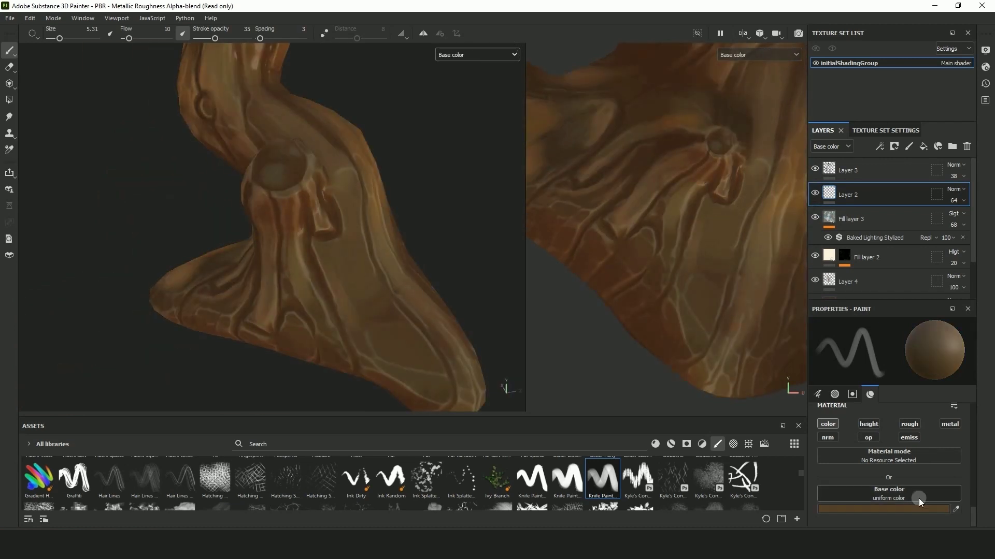
pyautogui.click(883, 509)
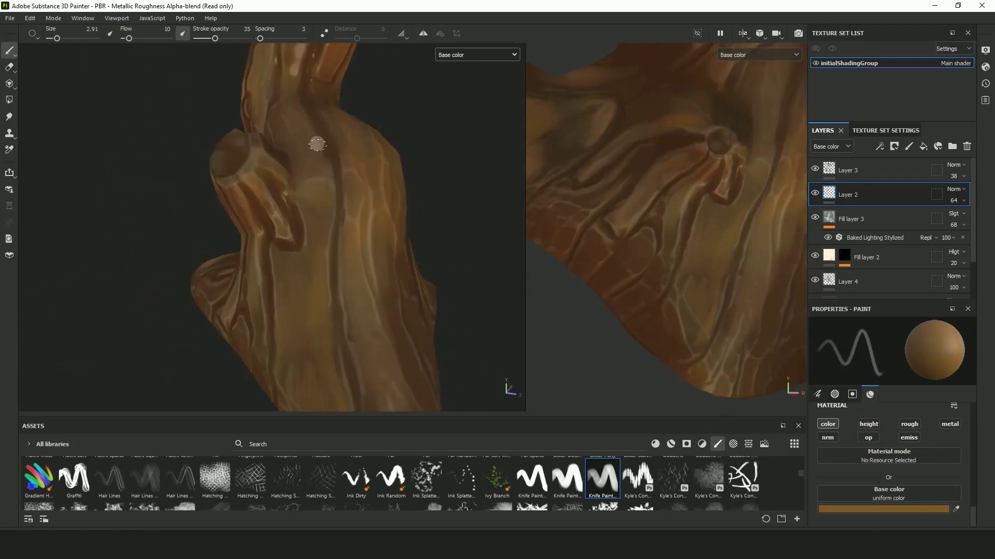
pyautogui.moveTo(317, 144)
pyautogui.keyDown('alt'); pyautogui.mouseDown()
pyautogui.moveTo(395, 275)
pyautogui.moveTo(250, 351)
pyautogui.moveTo(343, 277)
pyautogui.moveTo(315, 154)
pyautogui.moveTo(326, 333)
pyautogui.moveTo(459, 222)
pyautogui.mouseUp(); pyautogui.keyUp('alt')
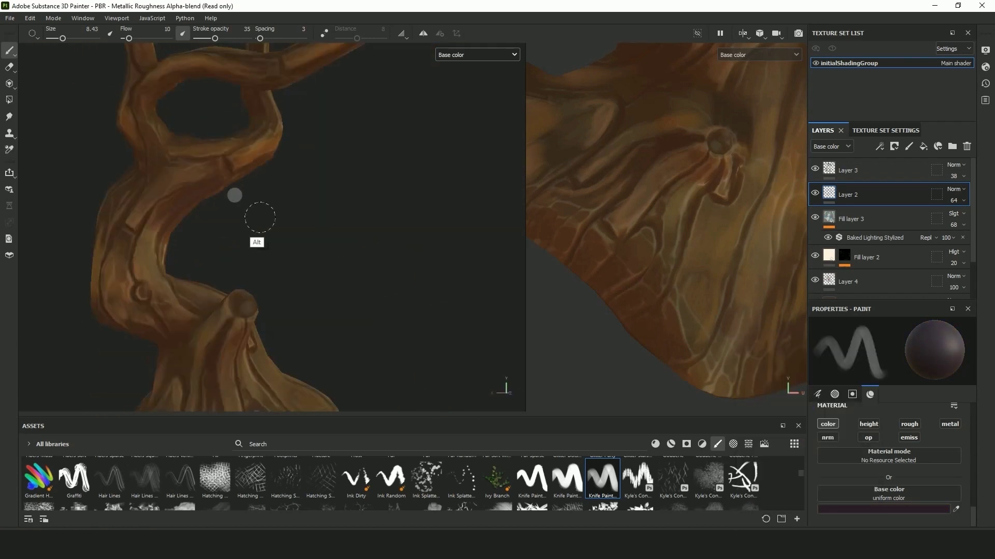
# Choose a muted green and paint subtle color variation over the trunk on Layer 2 at 18 stroke opacity.
pyautogui.keyDown('alt'); pyautogui.moveTo(260, 218); pyautogui.dragTo(244, 238, button='right'); pyautogui.keyUp('alt')
pyautogui.press('m')
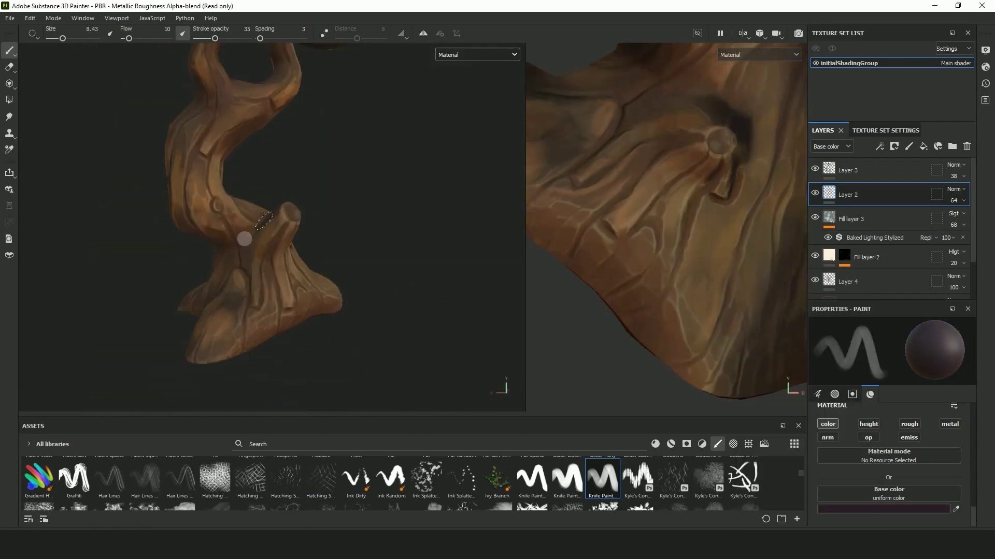
pyautogui.keyDown('alt'); pyautogui.moveTo(244, 238); pyautogui.dragTo(206, 108); pyautogui.keyUp('alt')
pyautogui.moveTo(260, 303)
pyautogui.keyDown('alt'); pyautogui.mouseDown()
pyautogui.moveTo(344, 284)
pyautogui.moveTo(311, 306)
pyautogui.moveTo(330, 235)
pyautogui.mouseUp(); pyautogui.keyUp('alt')
pyautogui.click(883, 509)
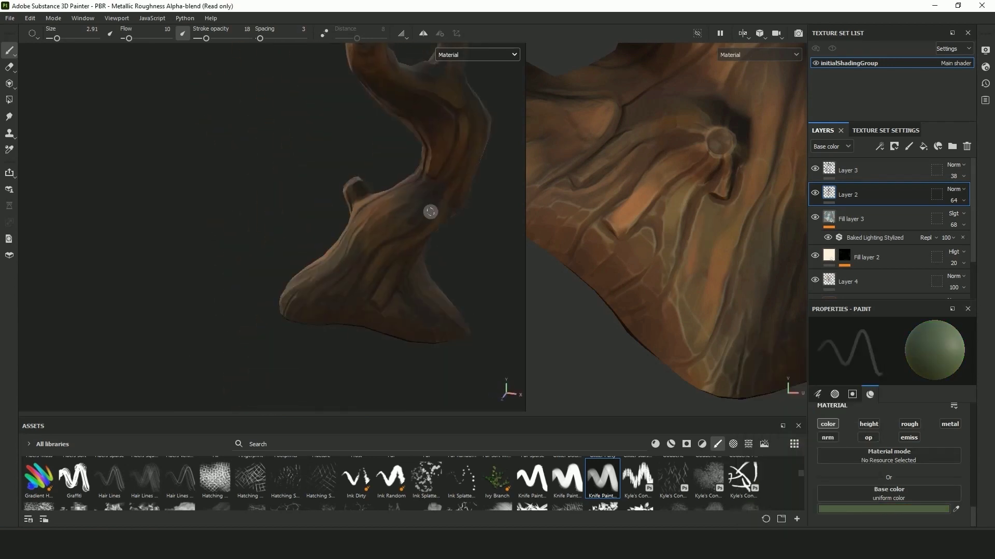
# Set Layer 3's opacity to 54 and Layer 2's to 46, checking the whole tree in the Material view.
pyautogui.moveTo(428, 212)
pyautogui.keyDown('alt'); pyautogui.mouseDown()
pyautogui.moveTo(286, 299)
pyautogui.moveTo(355, 271)
pyautogui.moveTo(318, 222)
pyautogui.moveTo(333, 213)
pyautogui.moveTo(329, 259)
pyautogui.mouseUp(); pyautogui.keyUp('alt')
pyautogui.press('m')
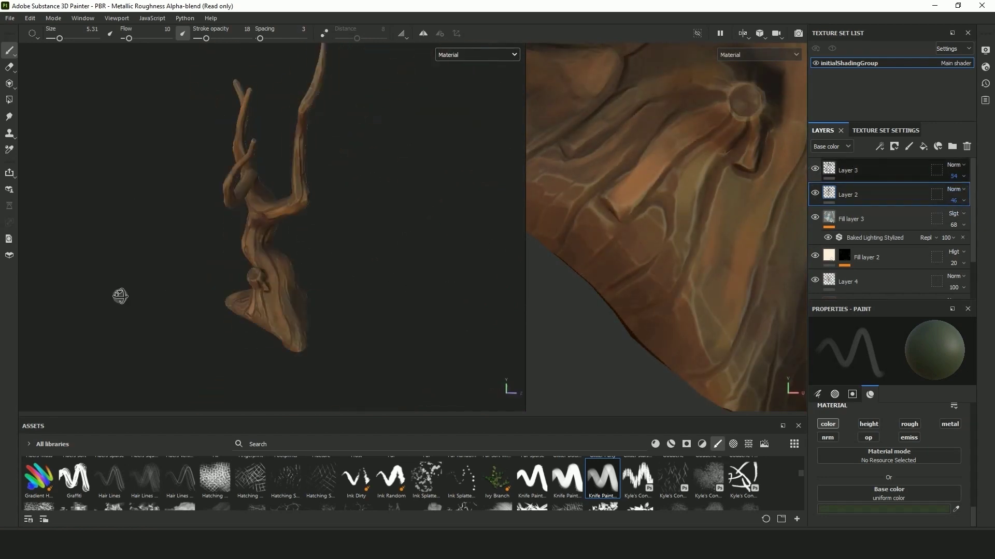
pyautogui.press('m')
# Export the textures to D:/Artwork/Tutorials/SubstancePainterVideo/Tree as 8-bit png files with the PBR Metallic Roughness template.
pyautogui.click(13, 18)
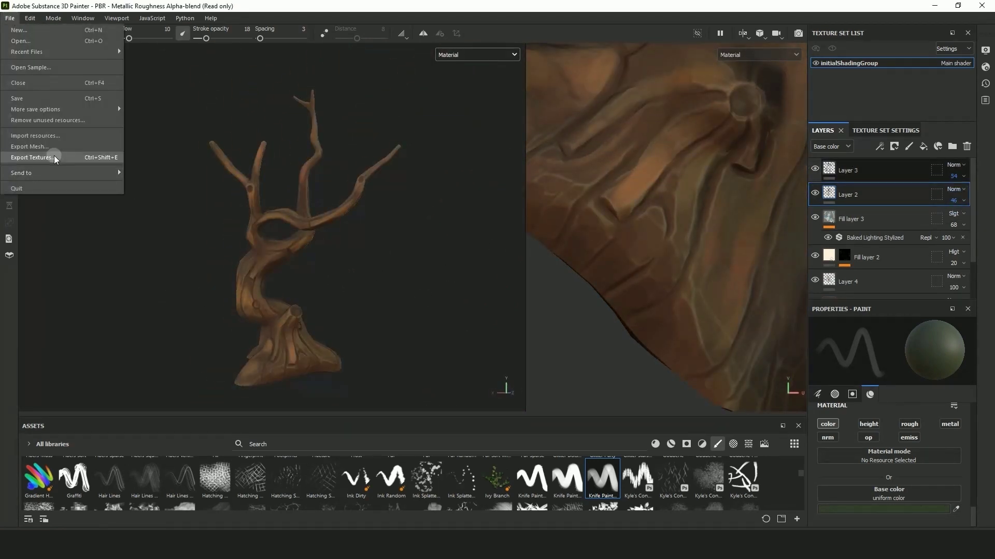
pyautogui.click(51, 156)
pyautogui.click(611, 148)
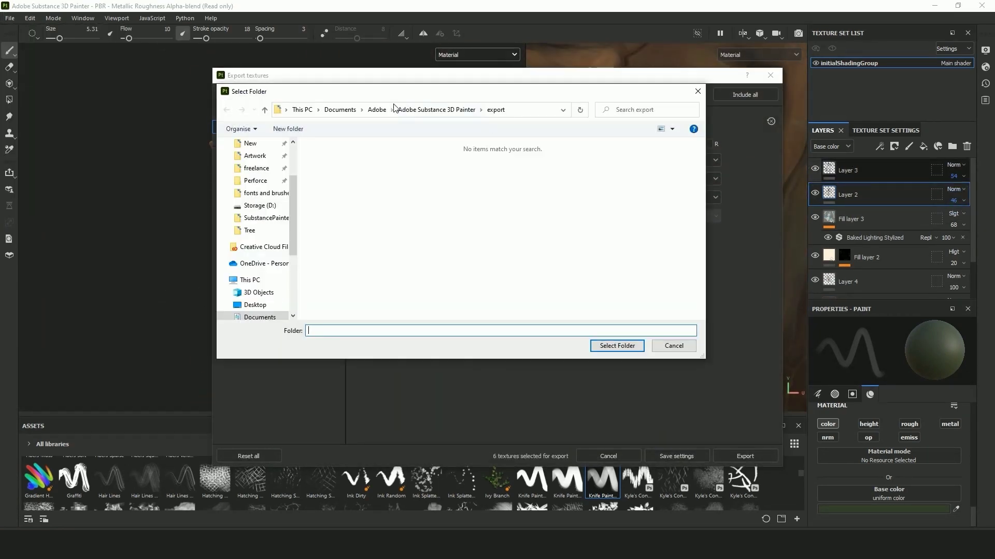
pyautogui.click(619, 351)
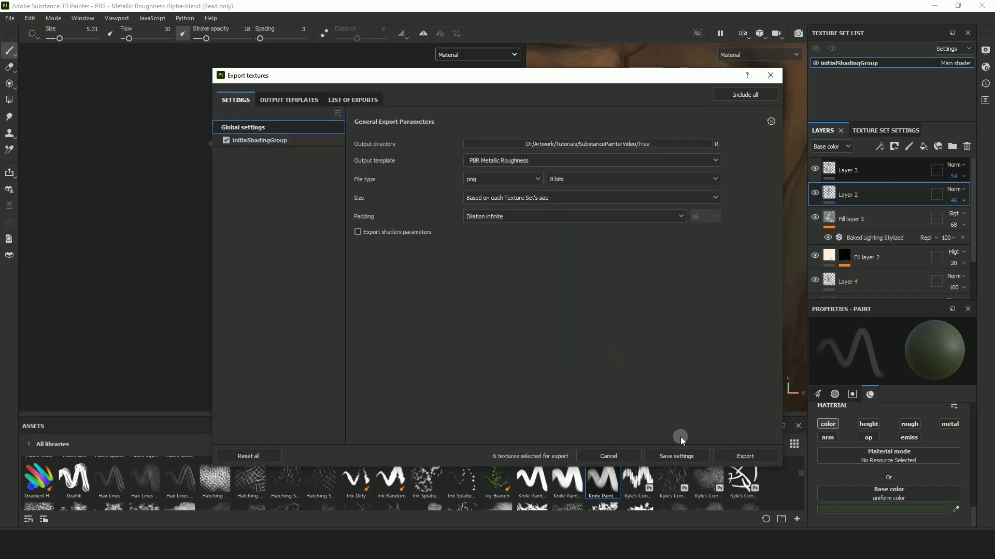
pyautogui.click(747, 456)
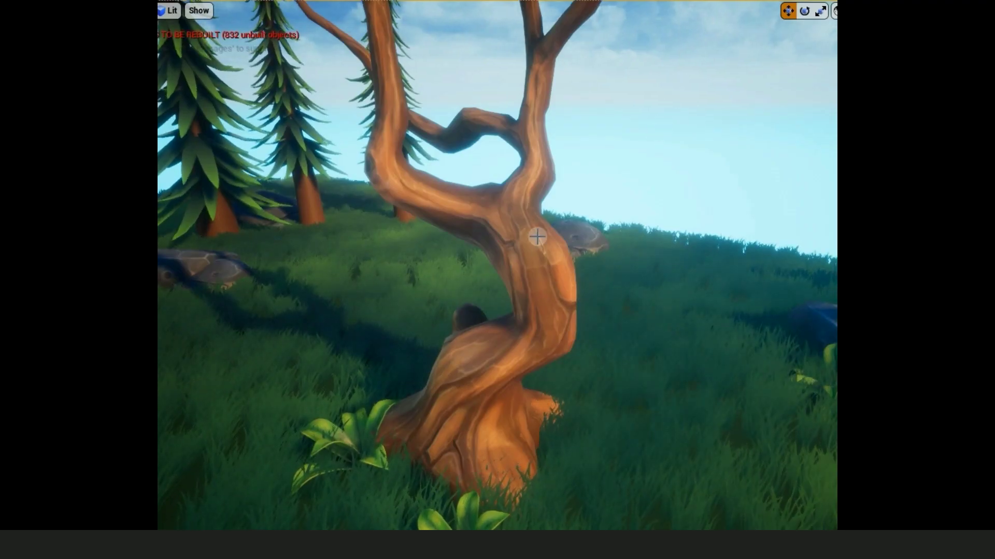
# Switch to the Unreal Engine scene and examine the textured tree from several angles and distances.
pyautogui.keyDown('alt'); pyautogui.moveTo(537, 236); pyautogui.dragTo(502, 244); pyautogui.keyUp('alt')
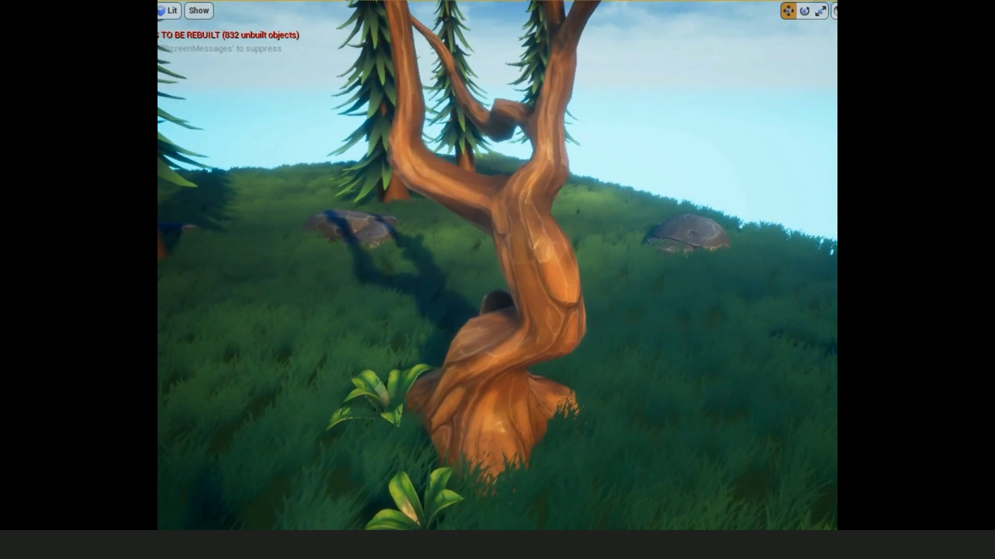
pyautogui.keyDown('alt'); pyautogui.moveTo(503, 244); pyautogui.dragTo(549, 244, button='right'); pyautogui.keyUp('alt')
pyautogui.keyDown('alt'); pyautogui.moveTo(549, 245); pyautogui.dragTo(560, 223); pyautogui.keyUp('alt')
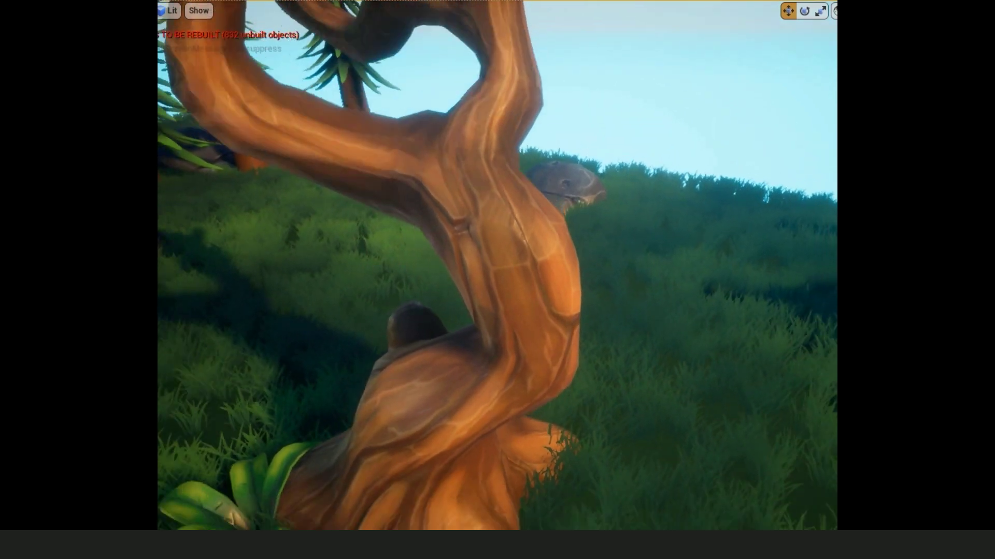
pyautogui.keyDown('alt'); pyautogui.moveTo(560, 223); pyautogui.dragTo(518, 228, button='right'); pyautogui.keyUp('alt')
pyautogui.moveTo(518, 228)
pyautogui.keyDown('alt'); pyautogui.mouseDown(button='middle')
pyautogui.moveTo(570, 342)
pyautogui.moveTo(549, 316)
pyautogui.moveTo(515, 217)
pyautogui.mouseUp(button='middle'); pyautogui.keyUp('alt')
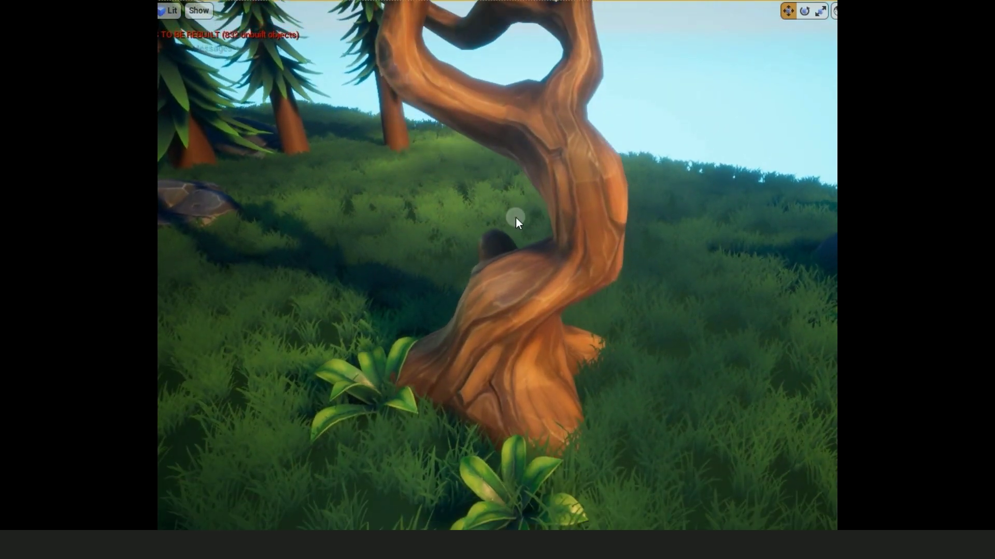